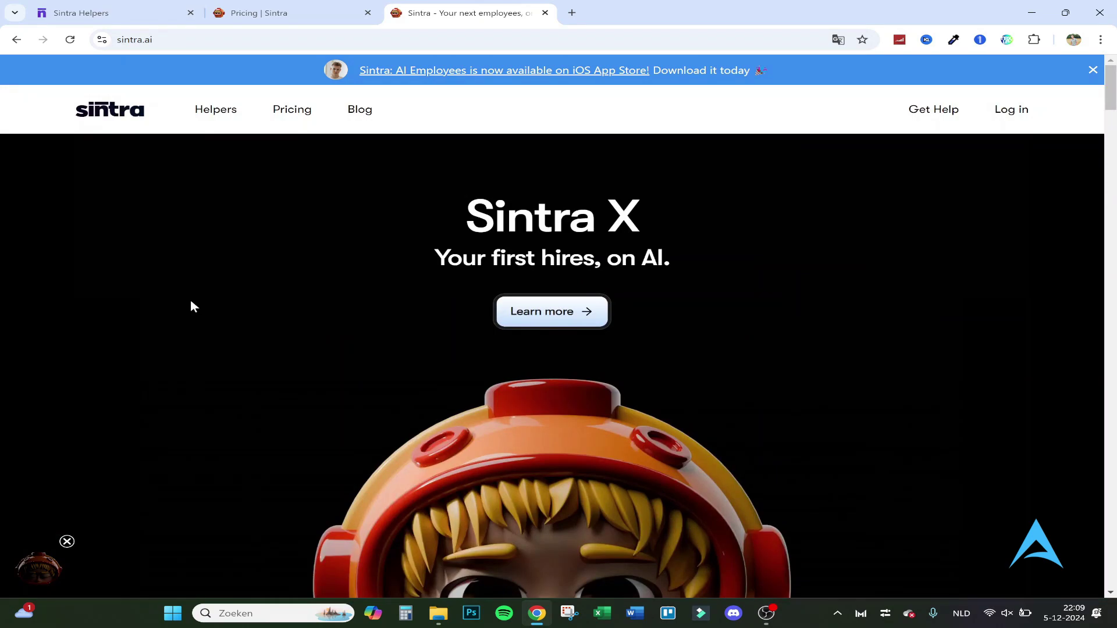
# Look through the AI helpers presented on the Sintra homepage, from Cassie and Seomi down to Soshie.
pyautogui.scroll(-20, 205, 305)
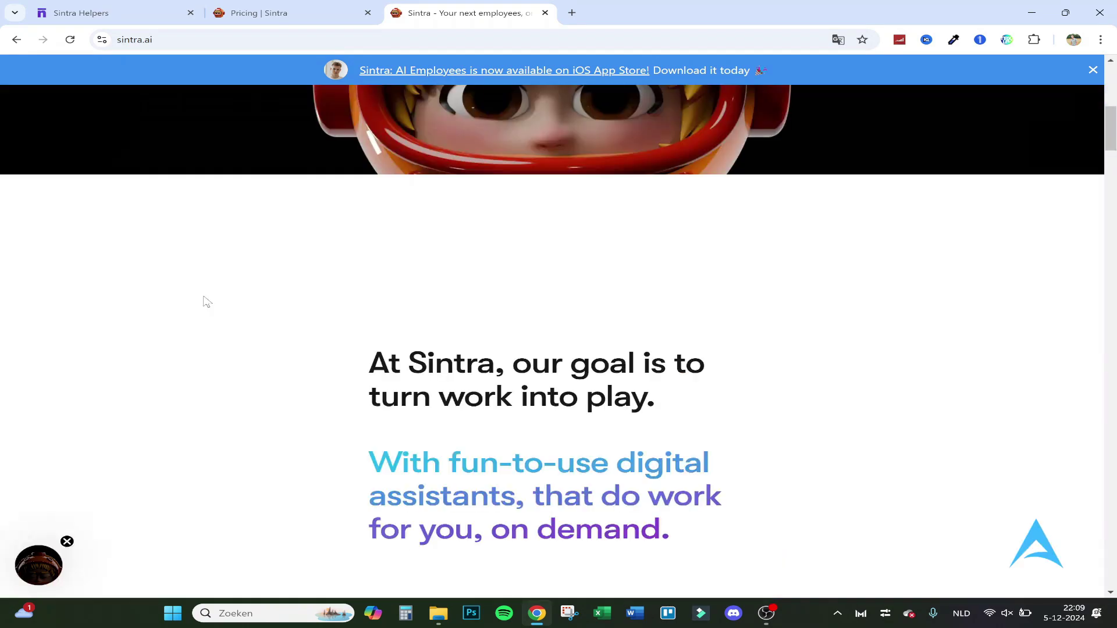
pyautogui.scroll(-2, 417, 348)
pyautogui.scroll(5, 504, 284)
pyautogui.scroll(-4, 504, 284)
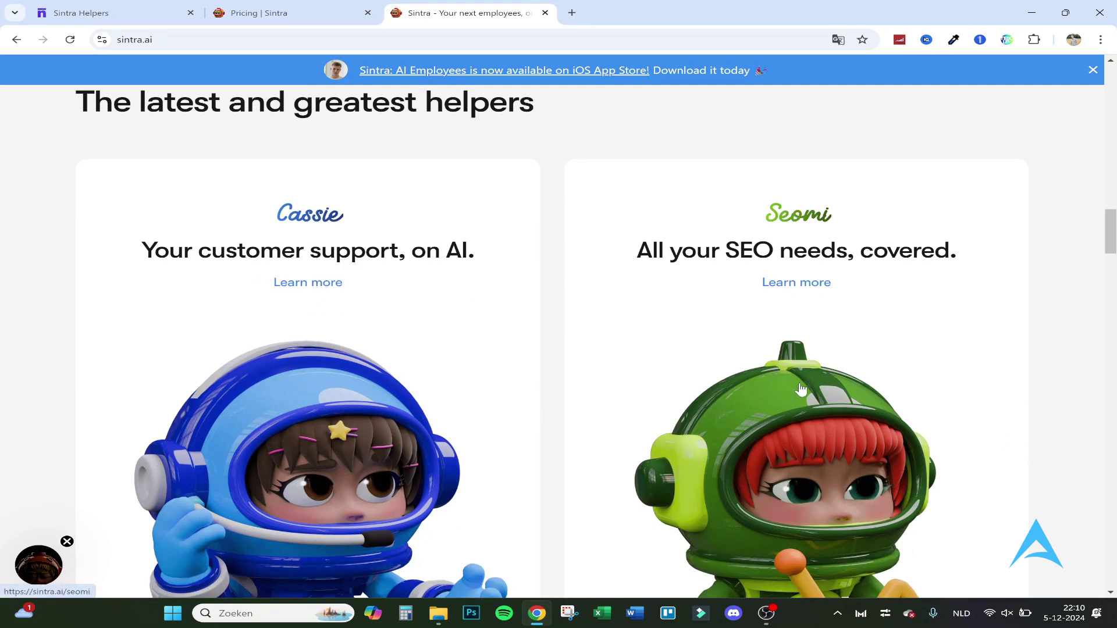
pyautogui.scroll(-14, 797, 391)
pyautogui.scroll(2, 559, 332)
pyautogui.scroll(-6, 561, 289)
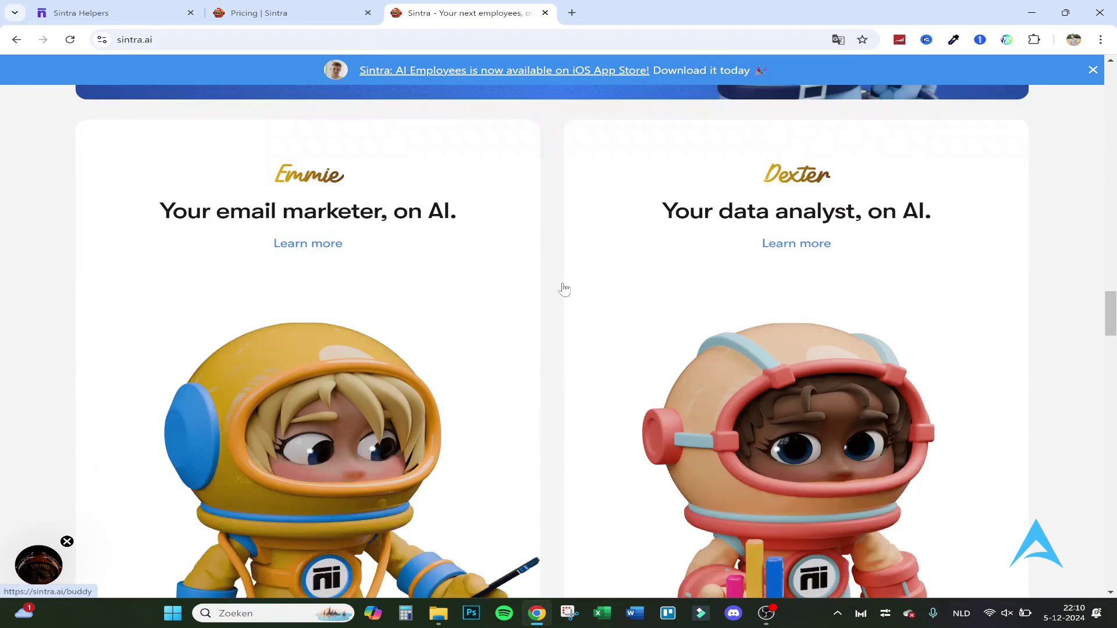
pyautogui.scroll(-10, 498, 330)
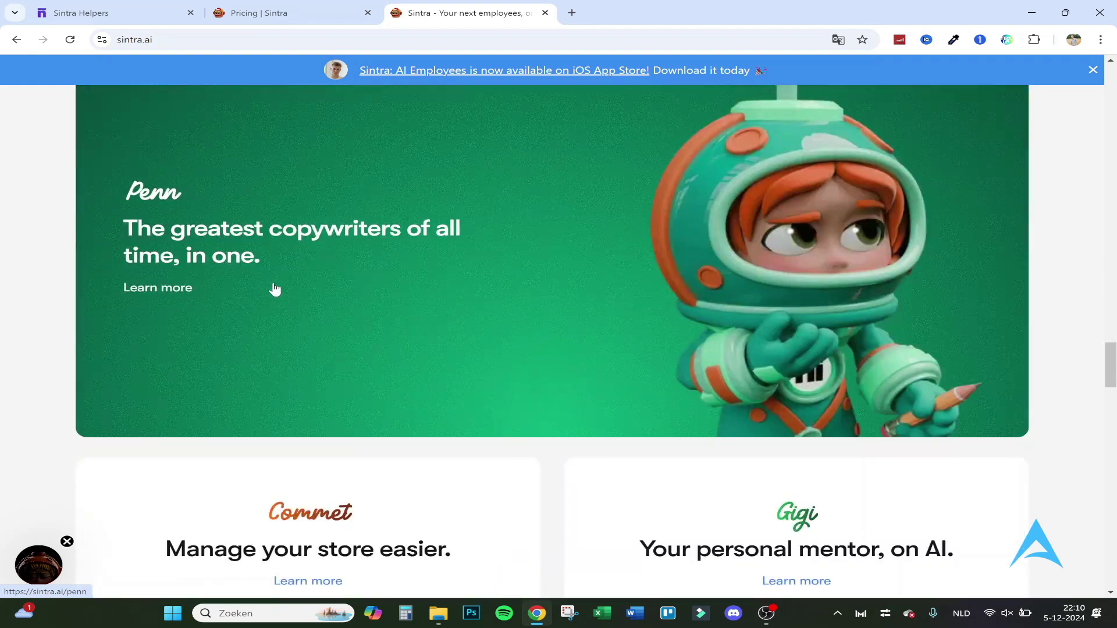
pyautogui.scroll(-6, 475, 297)
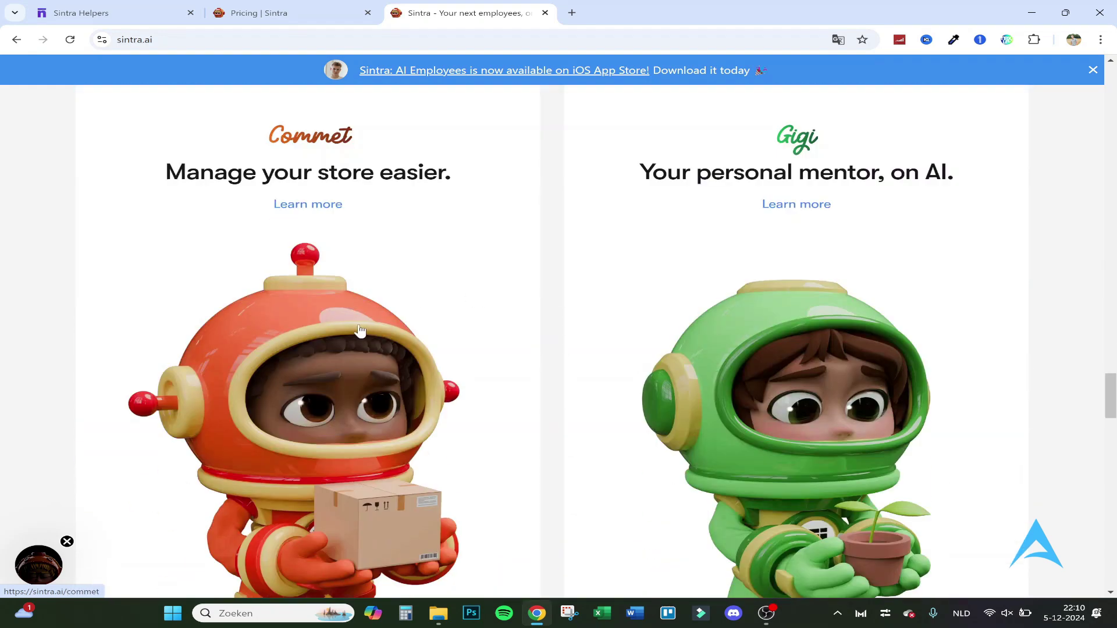
pyautogui.scroll(-12, 360, 330)
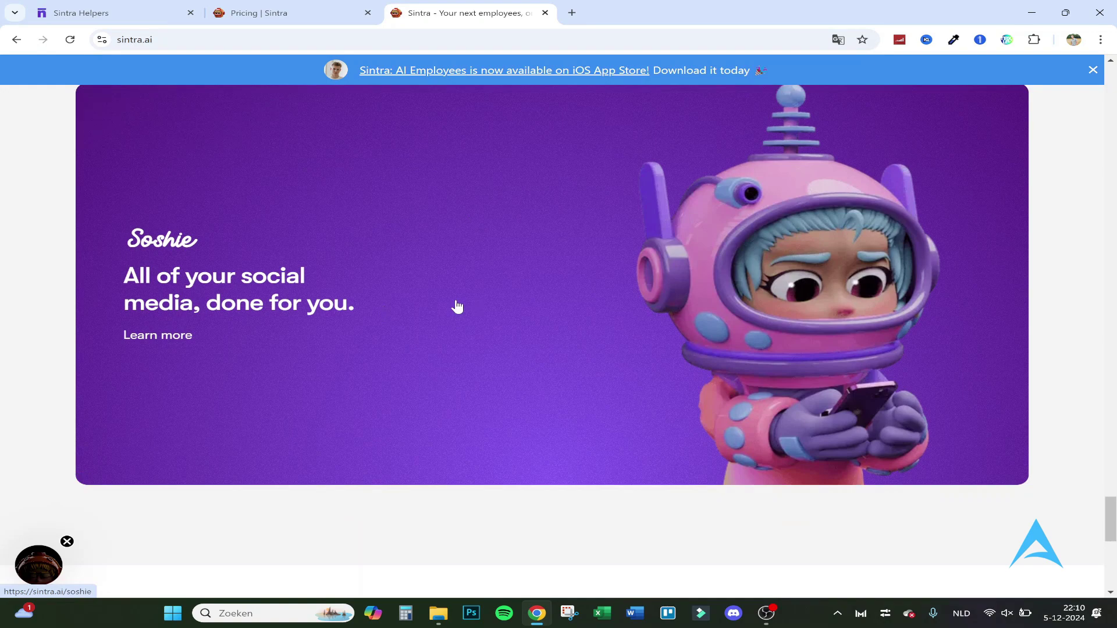
pyautogui.scroll(15, 461, 175)
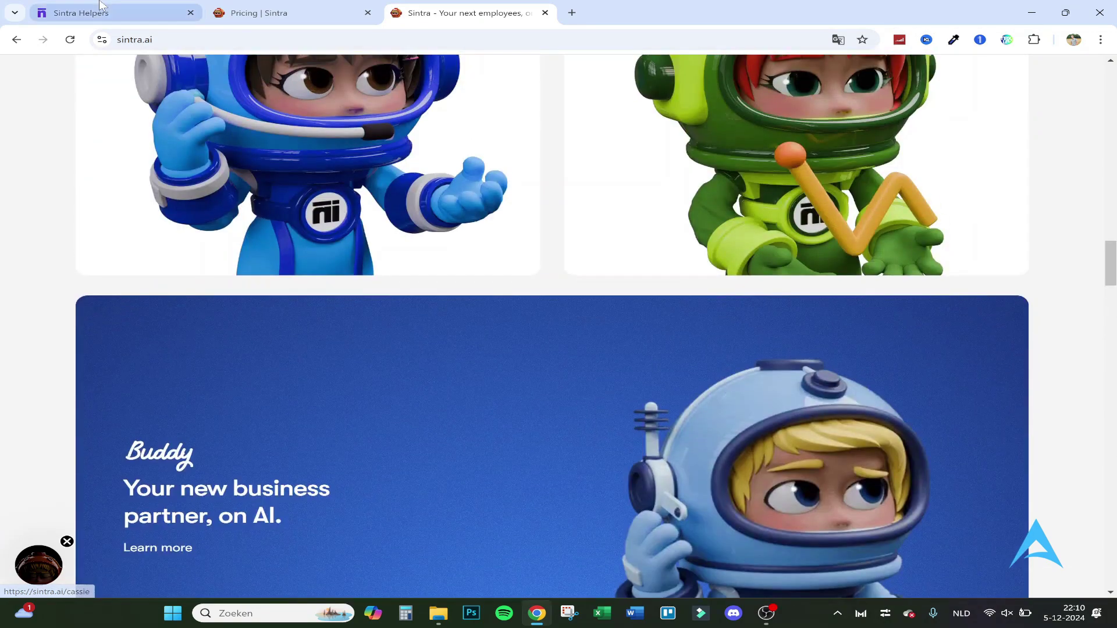
# Switch to the Sintra Helpers web app, open its Power-Ups and browse the tools grouped by helper down to Scouty.
pyautogui.click(101, 7)
pyautogui.scroll(-7, 407, 337)
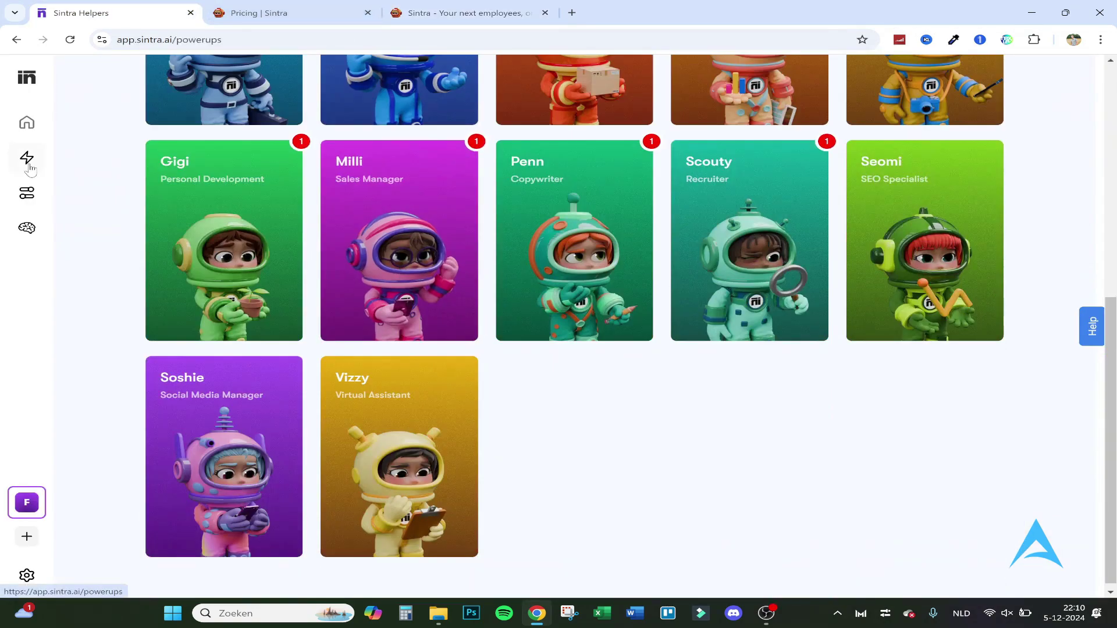
pyautogui.click(29, 168)
pyautogui.scroll(-10, 755, 495)
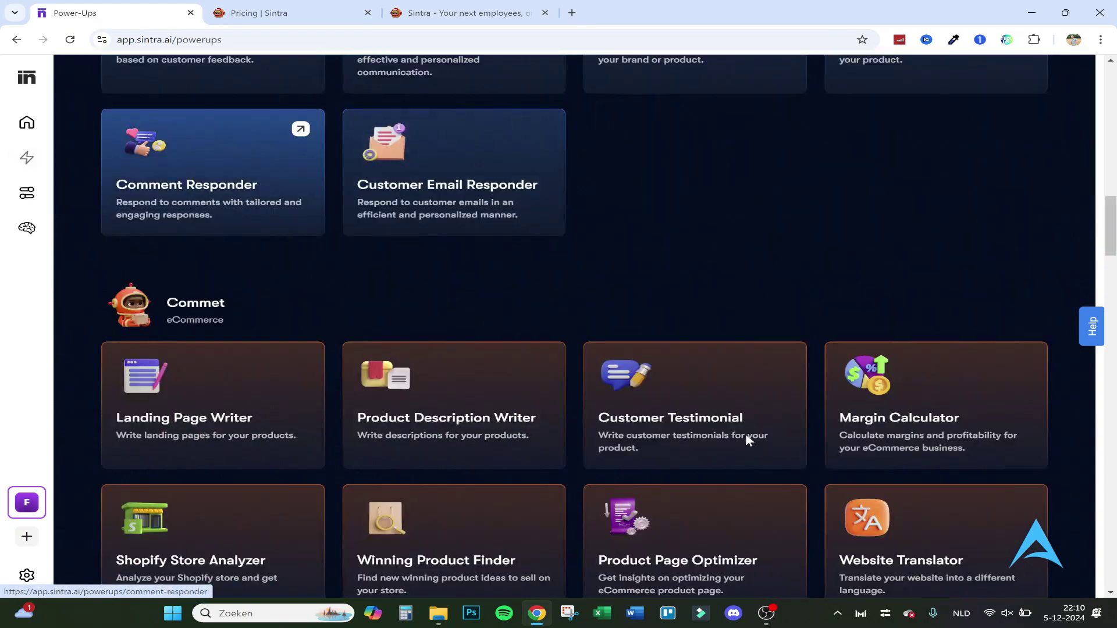
pyautogui.scroll(-10, 542, 298)
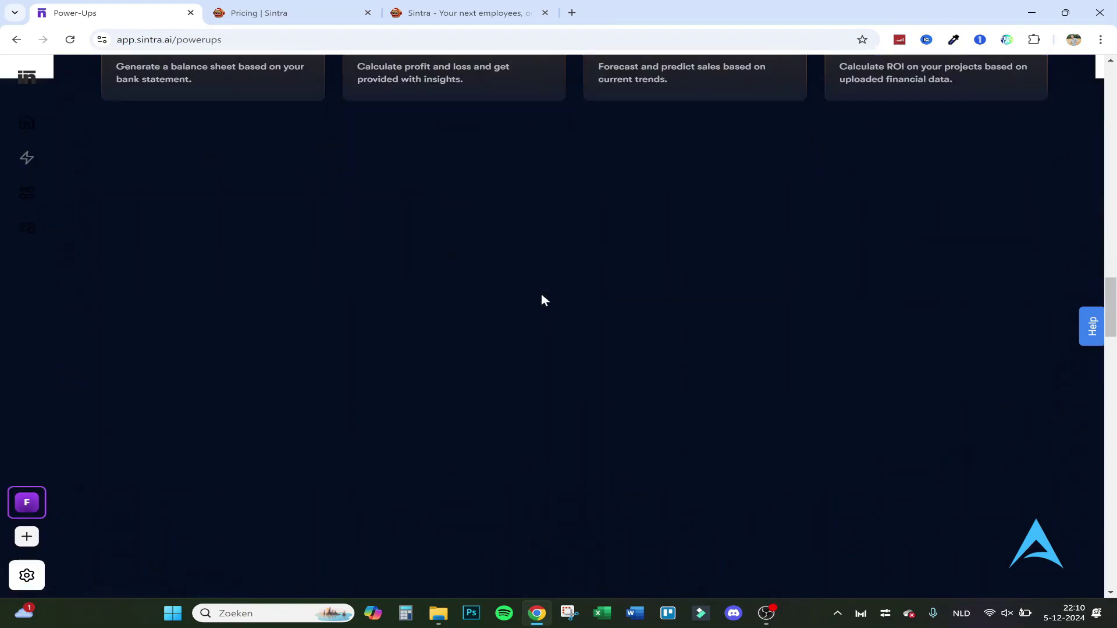
pyautogui.scroll(-12, 542, 290)
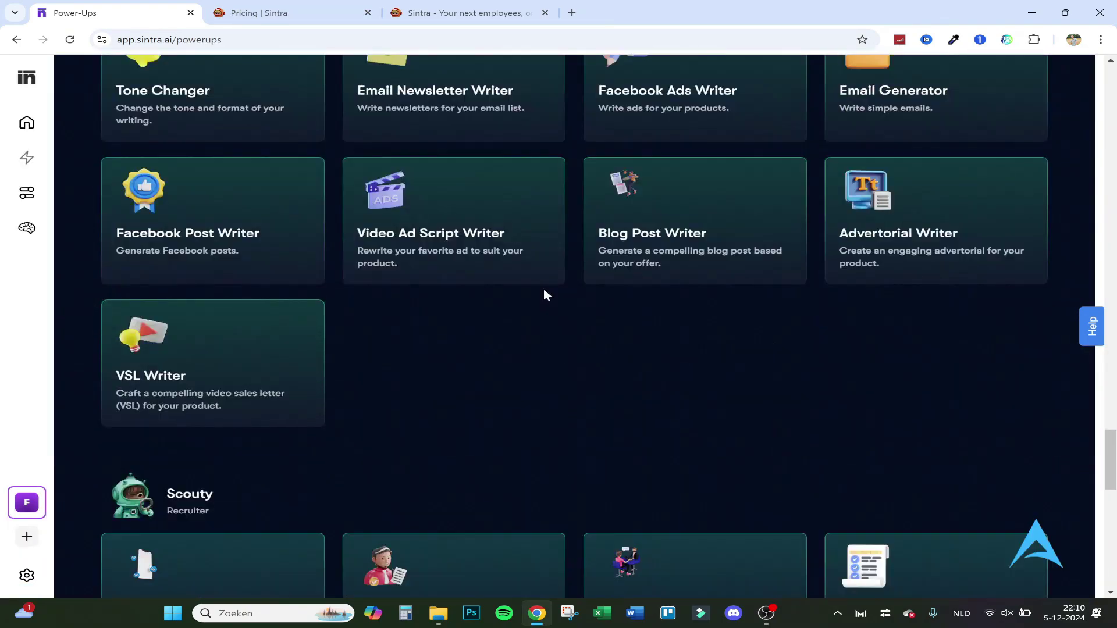
pyautogui.scroll(3, 544, 290)
pyautogui.scroll(-8, 544, 290)
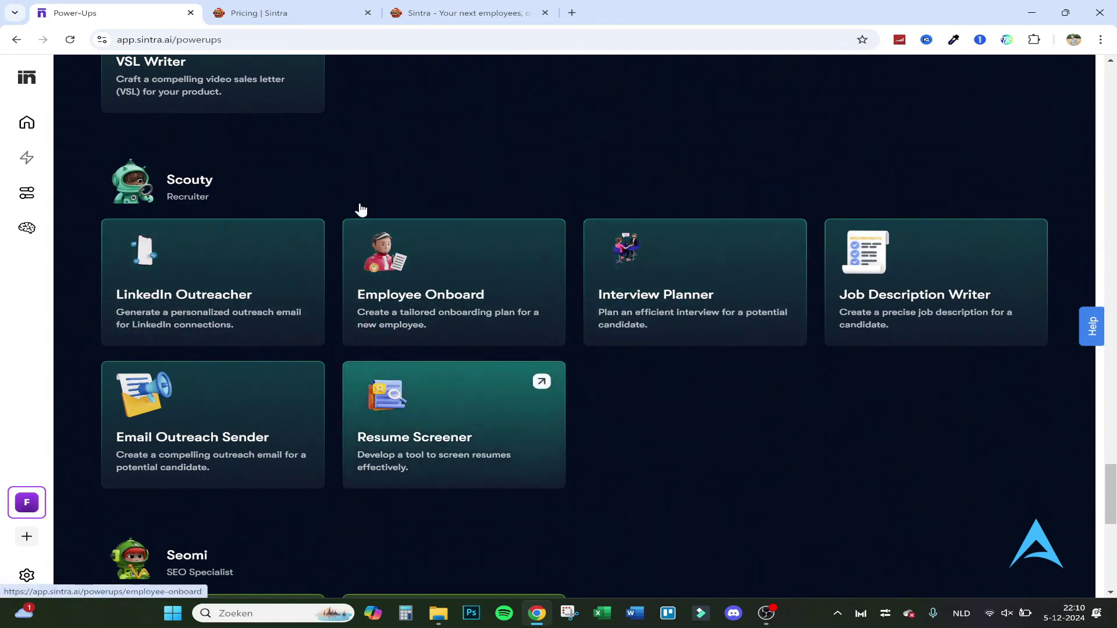
# Switch to the Sintra pricing page and bring up the individual plan for the helper Scouty.
pyautogui.click(249, 8)
pyautogui.scroll(-5, 521, 348)
pyautogui.scroll(5, 519, 343)
pyautogui.click(524, 189)
pyautogui.scroll(-3, 308, 283)
pyautogui.scroll(2, 315, 277)
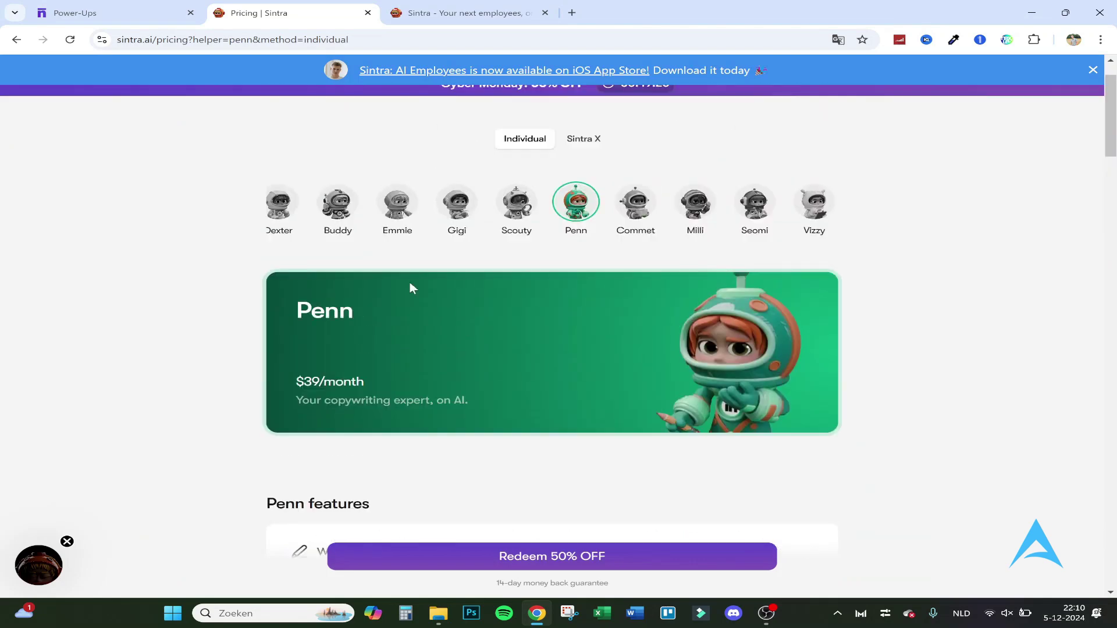
pyautogui.click(755, 203)
pyautogui.click(516, 203)
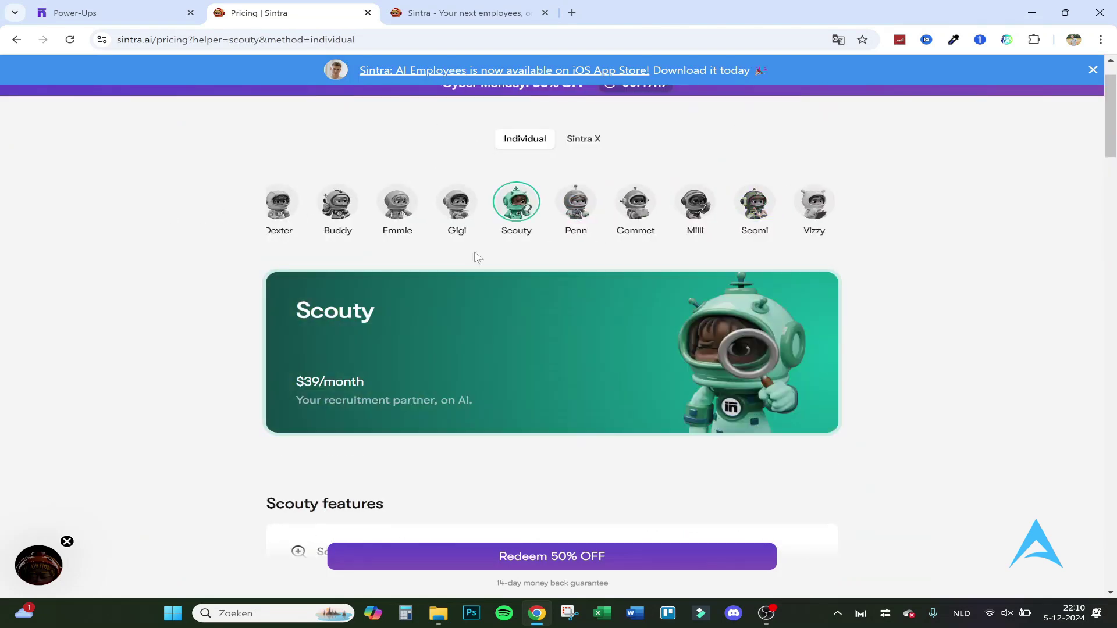
# Read through Scouty's features, the included power-ups and the extras that come with the plan, such as Customizable Brain AI.
pyautogui.scroll(-7, 352, 256)
pyautogui.scroll(2, 186, 256)
pyautogui.scroll(-1, 180, 260)
pyautogui.scroll(1, 214, 202)
pyautogui.moveTo(472, 239); pyautogui.dragTo(321, 239)
pyautogui.click(323, 256)
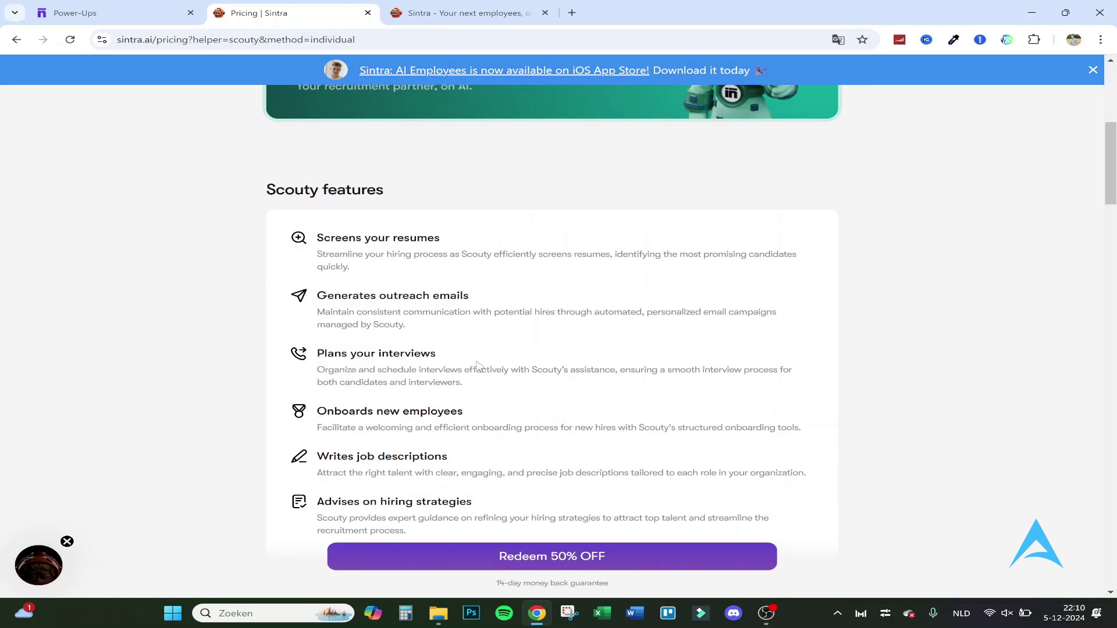
pyautogui.moveTo(504, 457); pyautogui.dragTo(499, 472)
pyautogui.click(362, 454)
pyautogui.moveTo(324, 504); pyautogui.dragTo(541, 512)
pyautogui.click(534, 501)
pyautogui.scroll(-5, 860, 461)
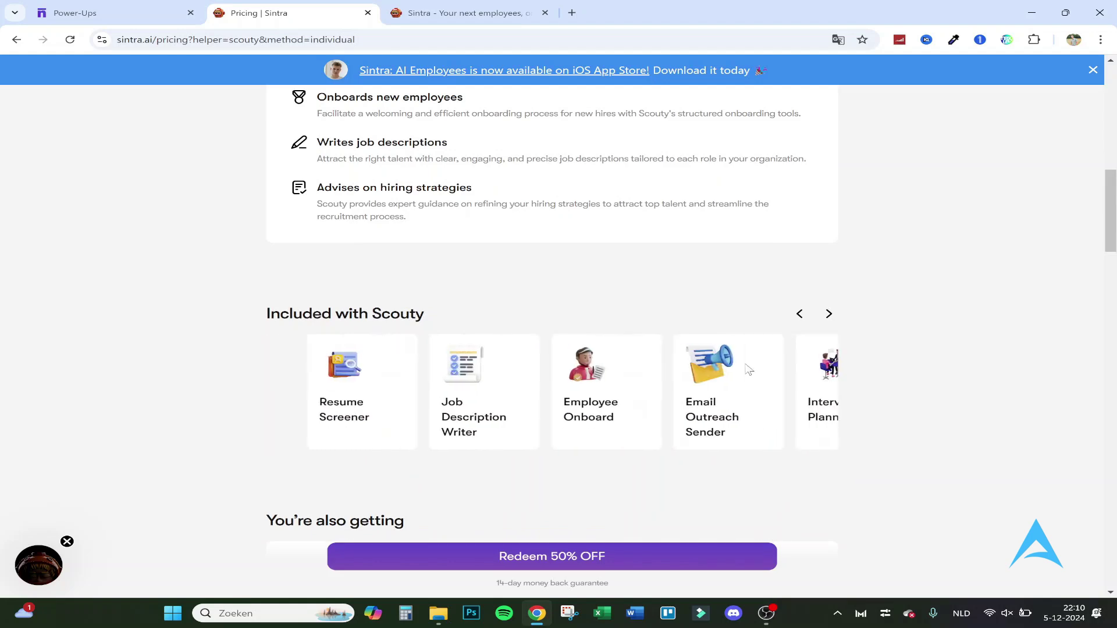
pyautogui.scroll(-4, 321, 319)
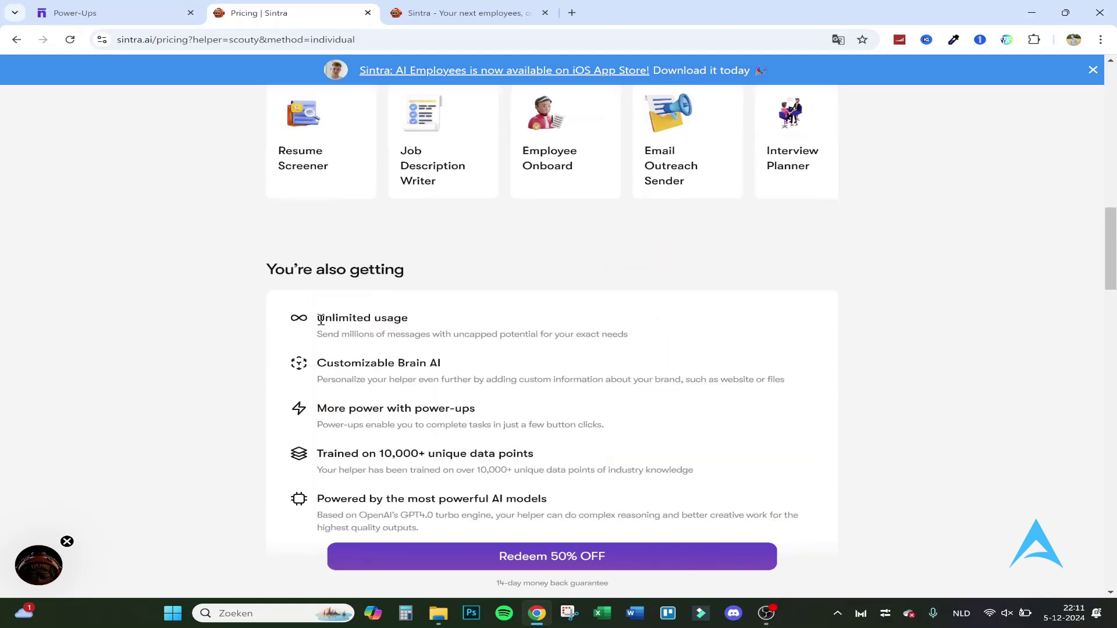
pyautogui.moveTo(337, 368); pyautogui.dragTo(446, 365)
pyautogui.click(531, 370)
pyautogui.click(464, 363)
# Return to the Power-Ups page and generate a LinkedIn Outreacher message with the target audience "Real estate".
pyautogui.click(106, 8)
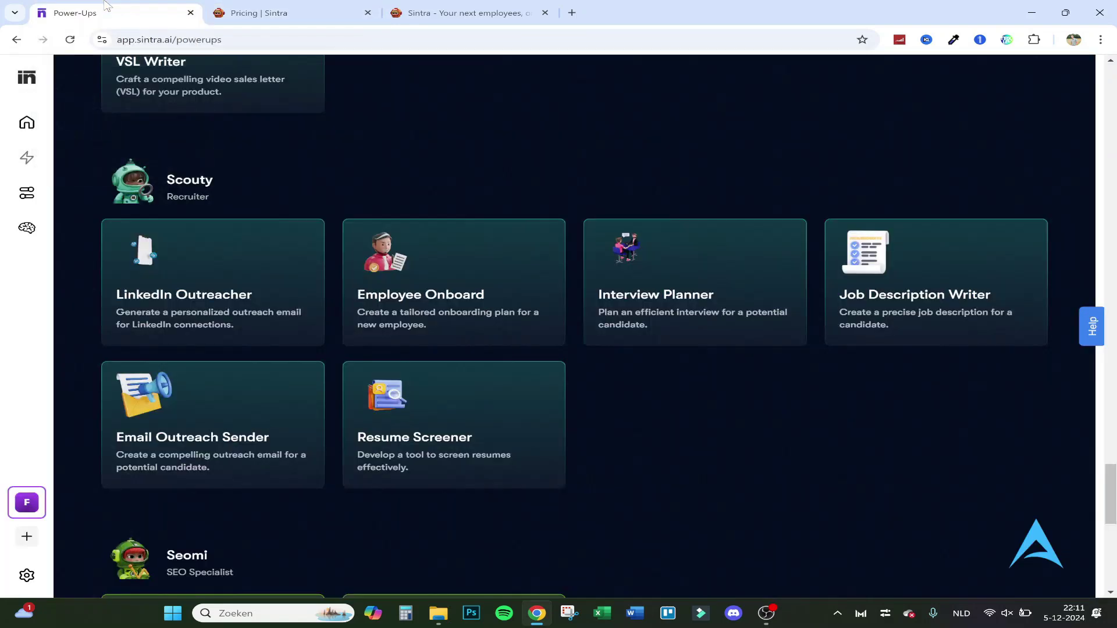
pyautogui.click(258, 279)
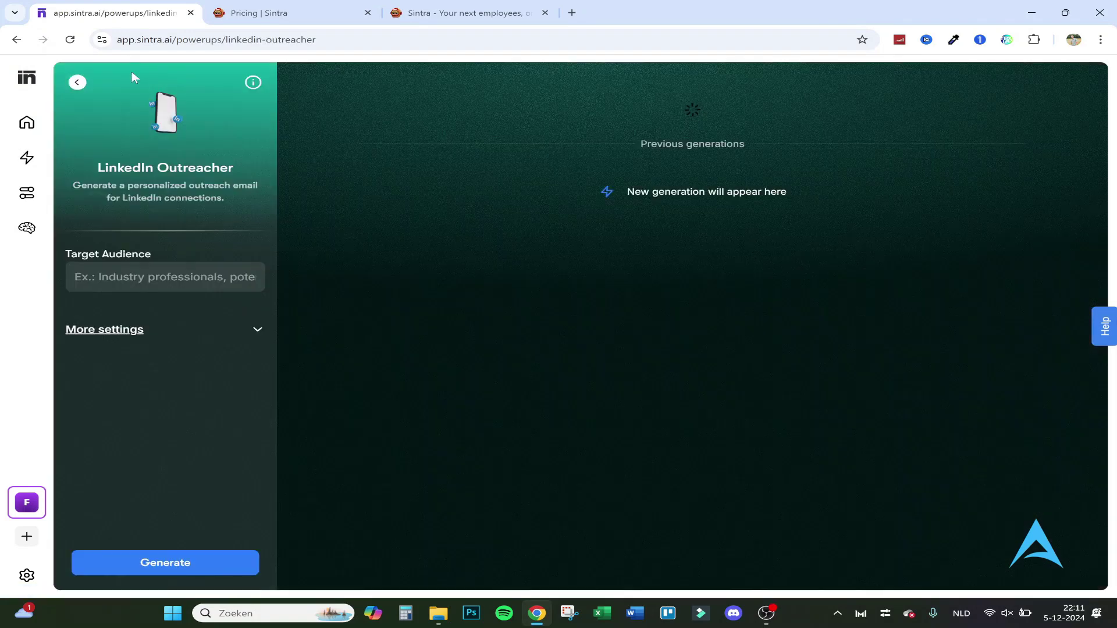
pyautogui.write('Real estate')
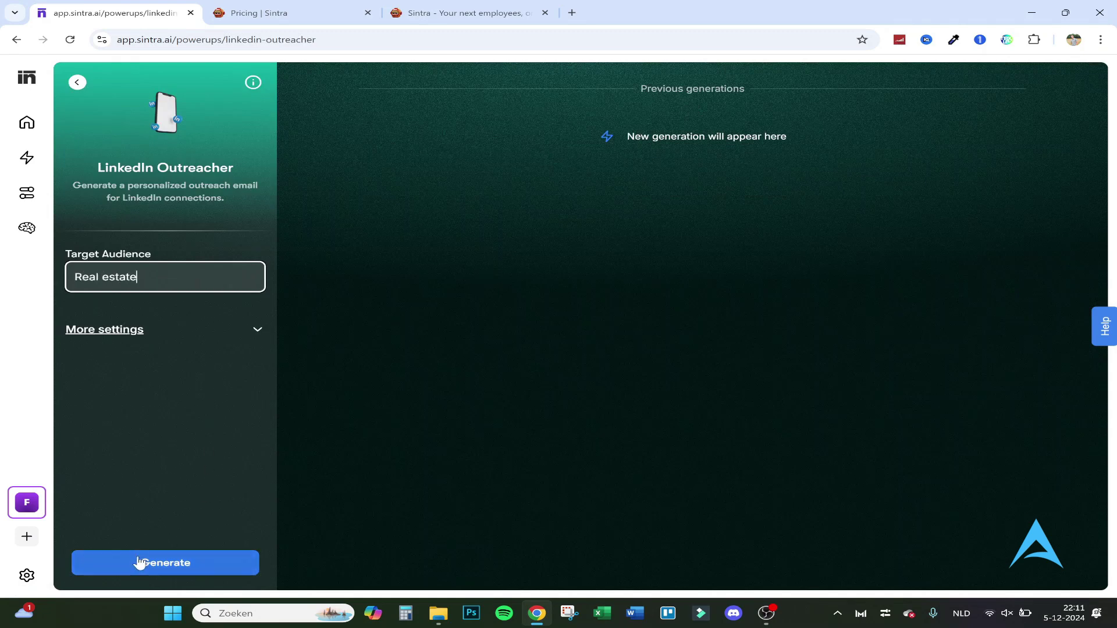
pyautogui.click(139, 562)
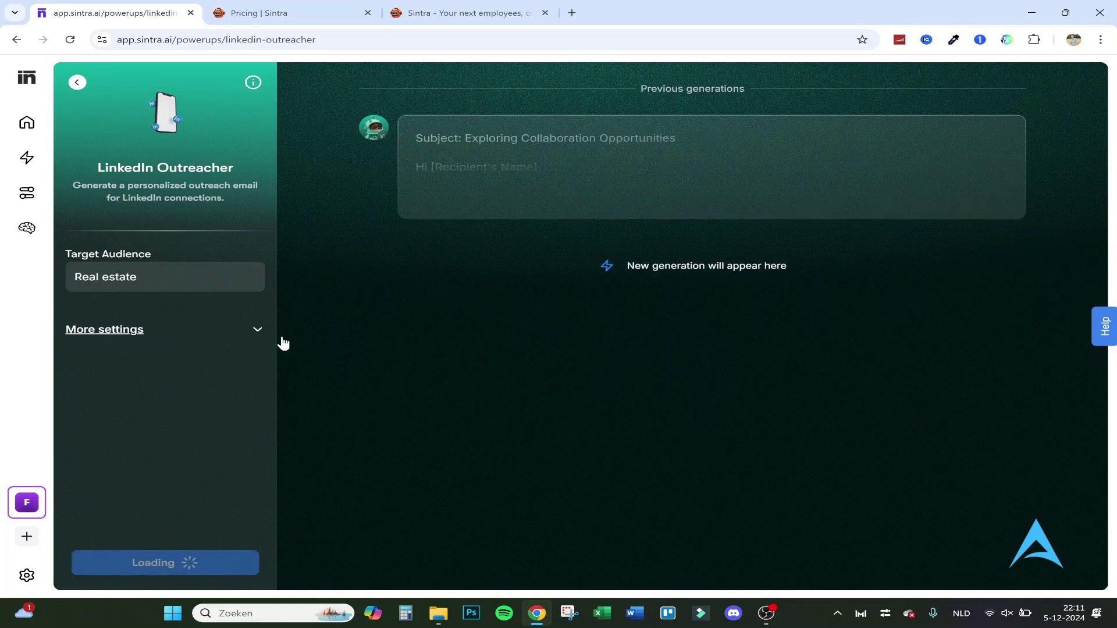
# Read the generated outreach message, checking how its collaboration pitch and call request fit the real estate audience.
pyautogui.click(481, 156)
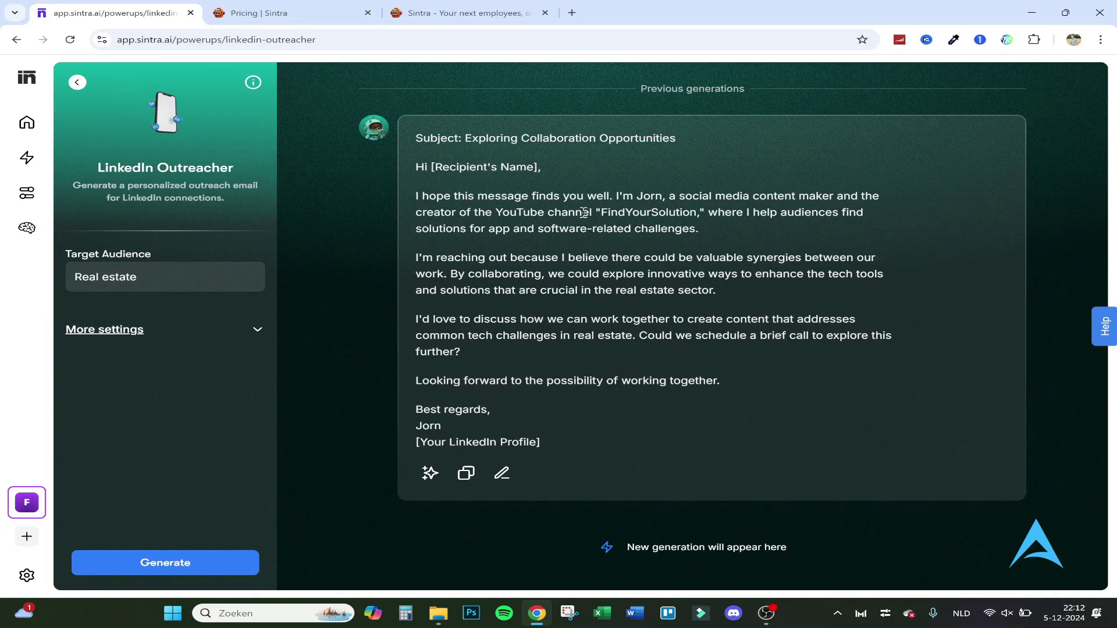
pyautogui.moveTo(415, 320); pyautogui.dragTo(501, 319)
pyautogui.click(567, 318)
pyautogui.moveTo(699, 319); pyautogui.dragTo(758, 319)
pyautogui.click(521, 332)
pyautogui.moveTo(467, 336); pyautogui.dragTo(847, 356)
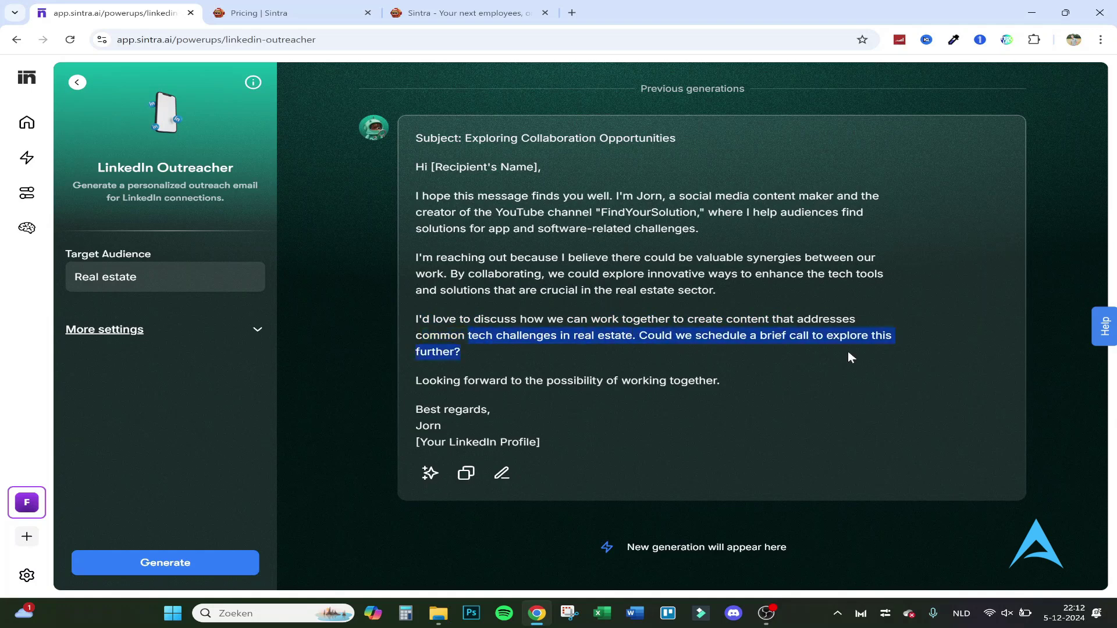
pyautogui.click(550, 348)
pyautogui.moveTo(547, 336); pyautogui.dragTo(756, 336)
pyautogui.click(563, 333)
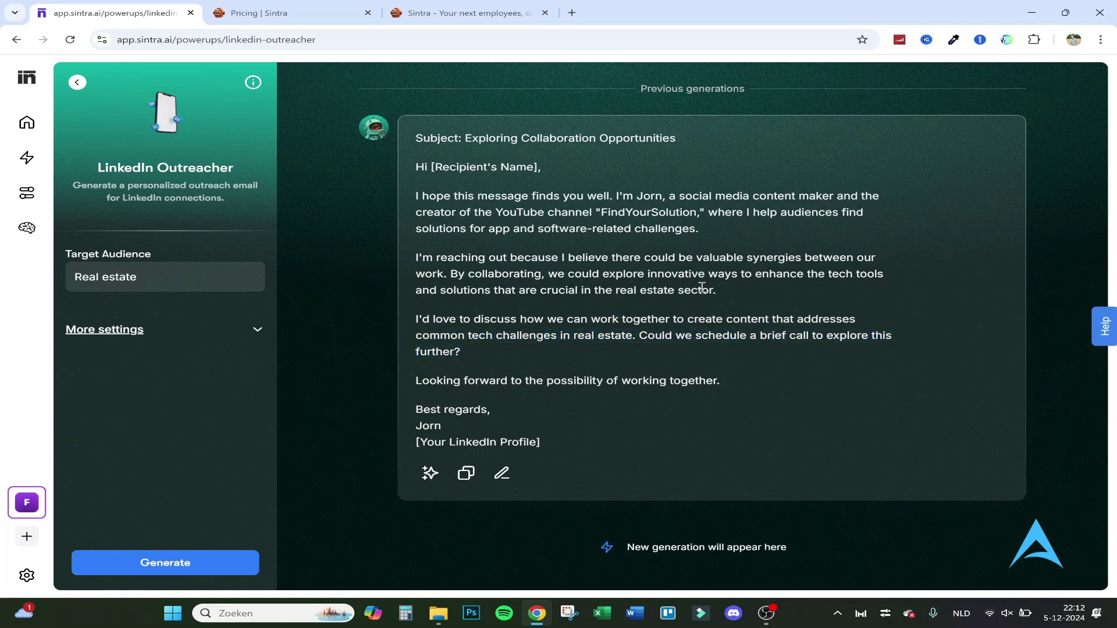
pyautogui.tripleClick(164, 270)
pyautogui.click(384, 271)
pyautogui.moveTo(486, 335); pyautogui.dragTo(662, 336)
pyautogui.click(443, 337)
pyautogui.tripleClick(405, 343)
pyautogui.click(607, 335)
pyautogui.moveTo(484, 335); pyautogui.dragTo(679, 336)
pyautogui.click(742, 337)
# Show the AI refinement options for the outreach message, then copy its text and open it for editing.
pyautogui.click(430, 473)
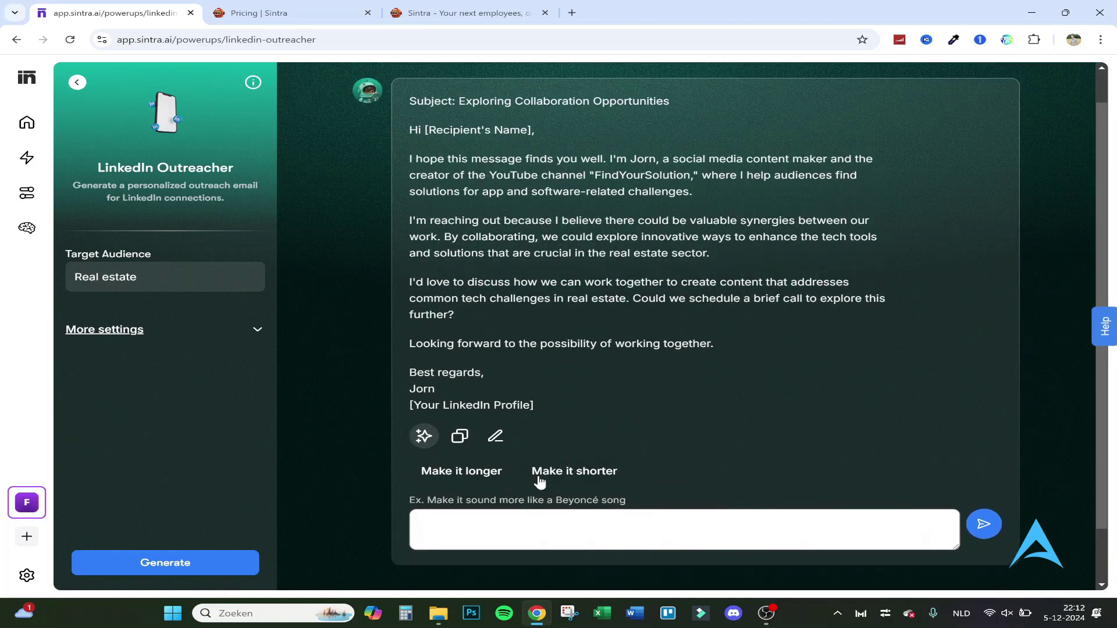
pyautogui.click(489, 533)
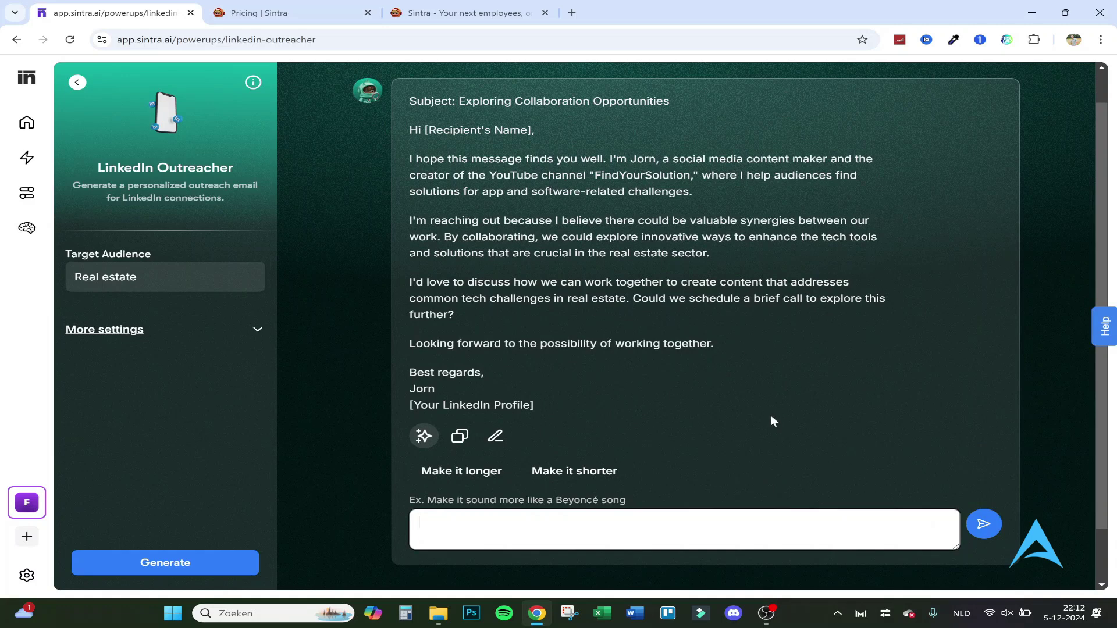
pyautogui.click(459, 437)
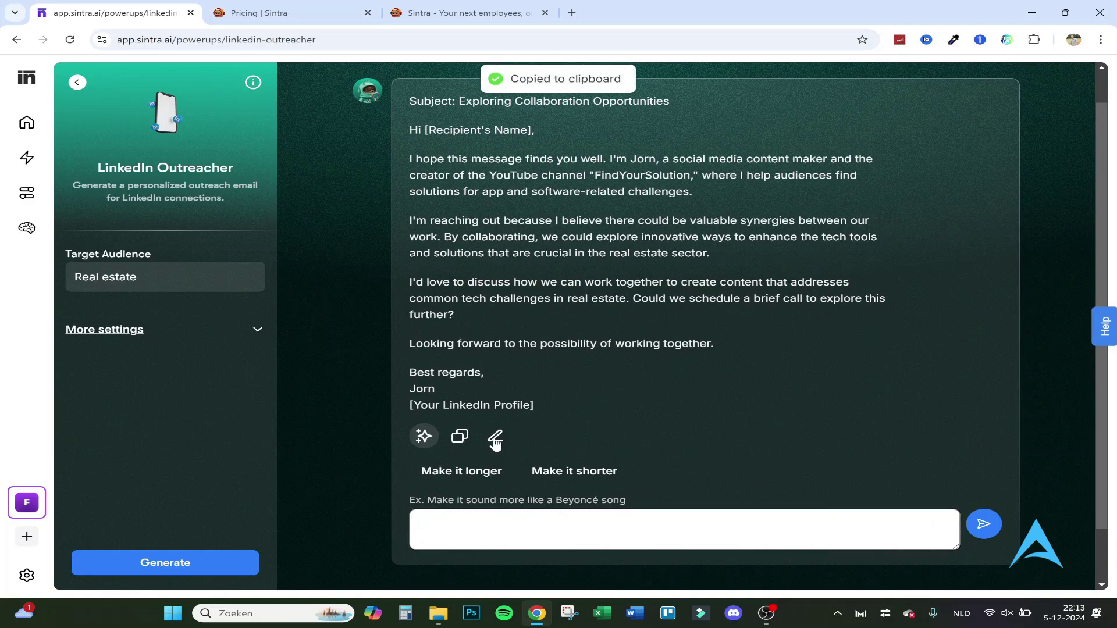
pyautogui.click(495, 437)
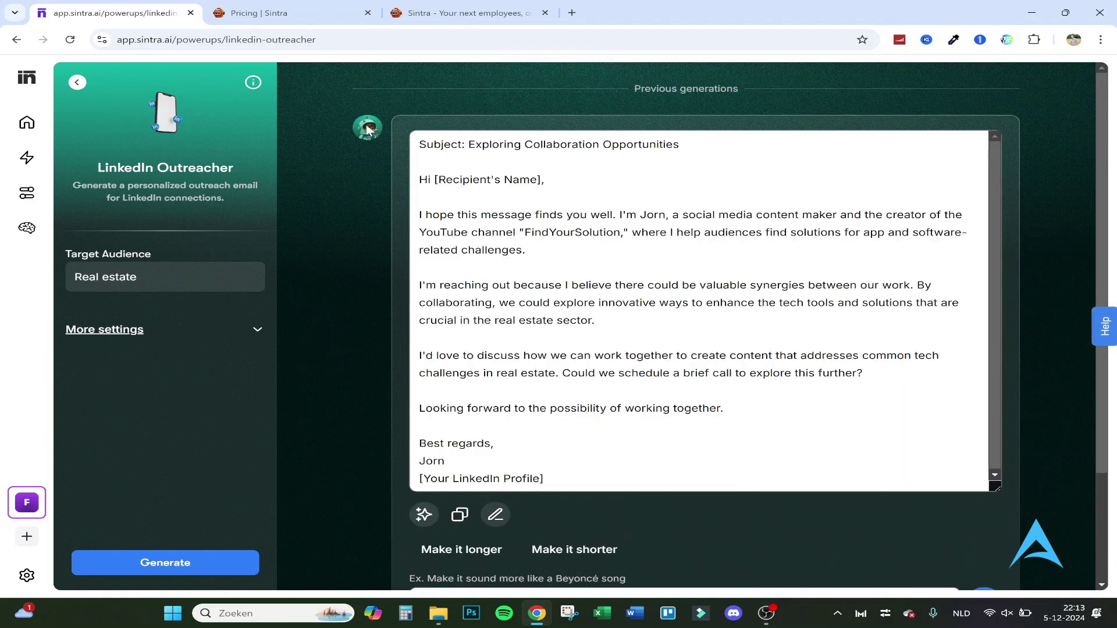
# Go back to the Power-Ups, open Scouty's Employee Onboard tool and check its description and additional settings.
pyautogui.click(78, 83)
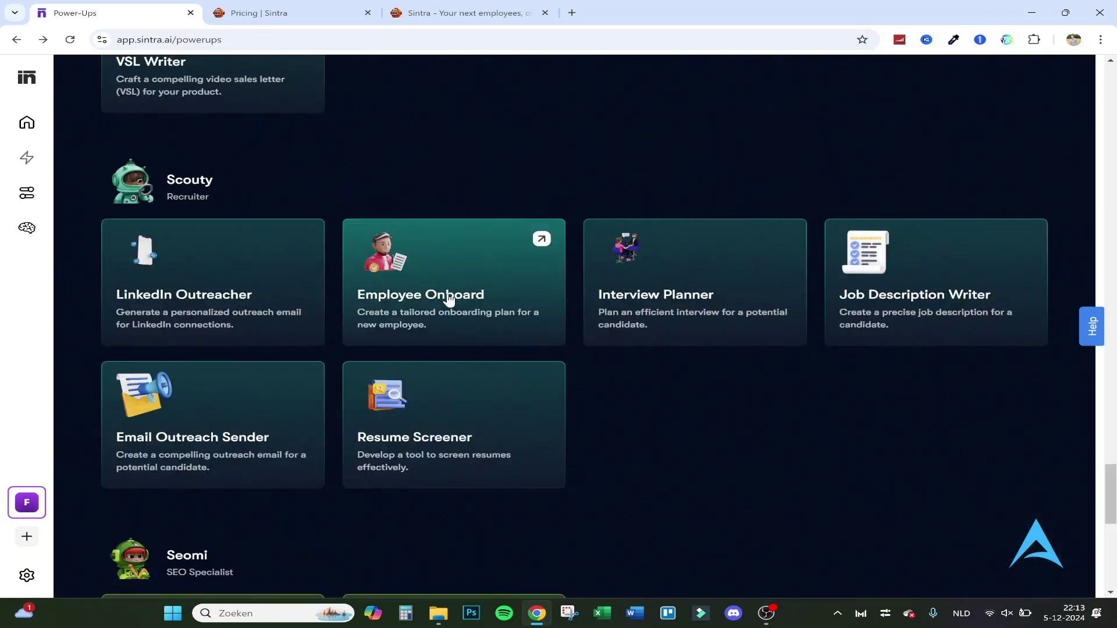
pyautogui.click(465, 274)
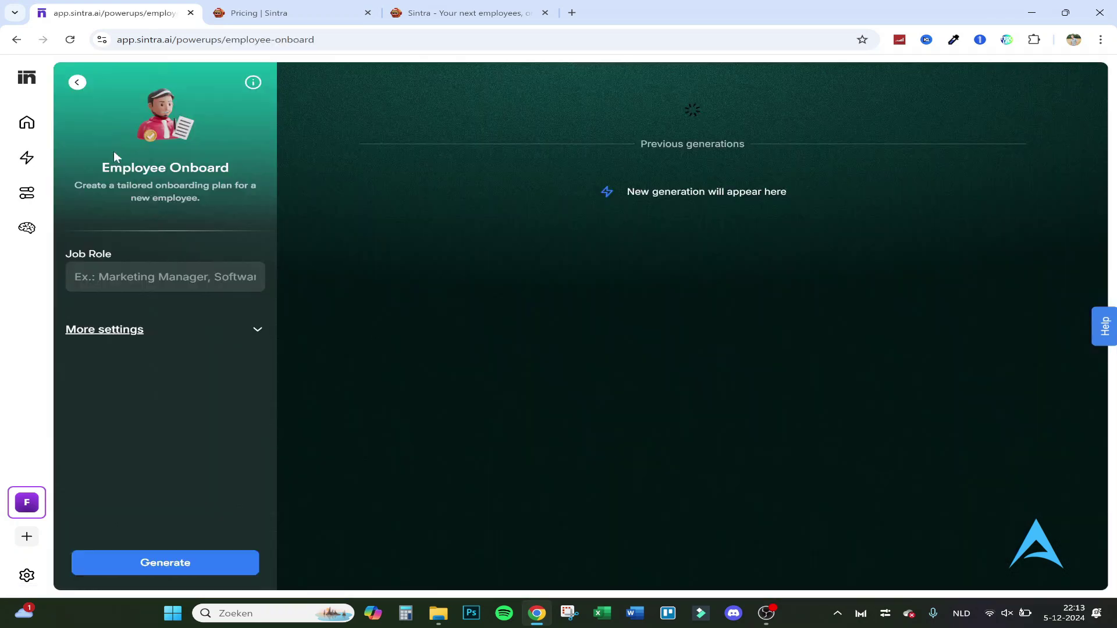
pyautogui.click(142, 333)
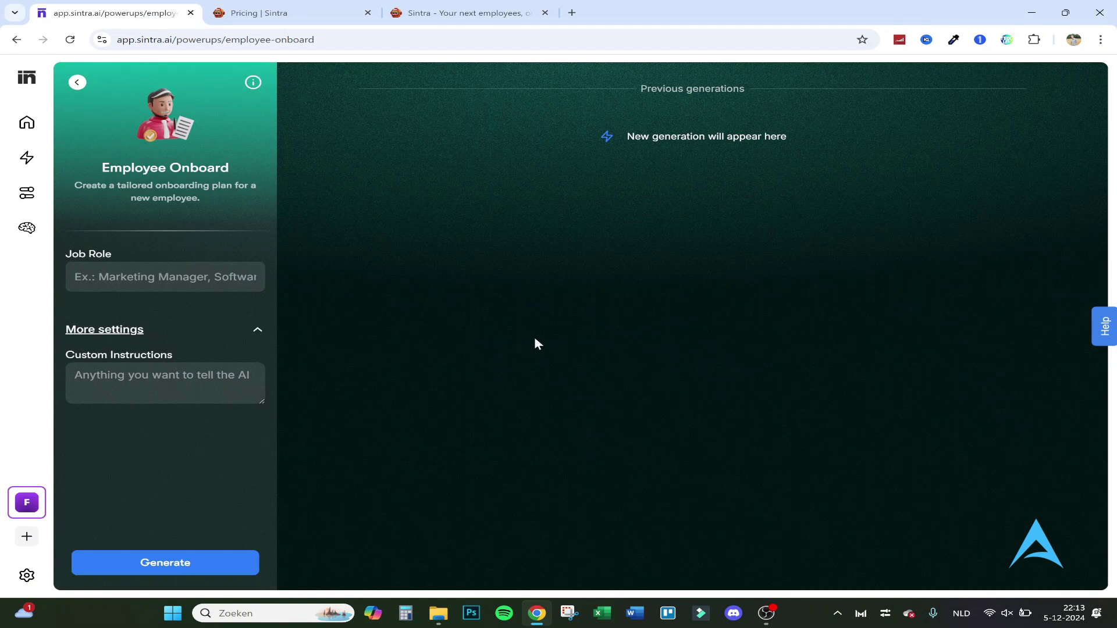
pyautogui.click(136, 330)
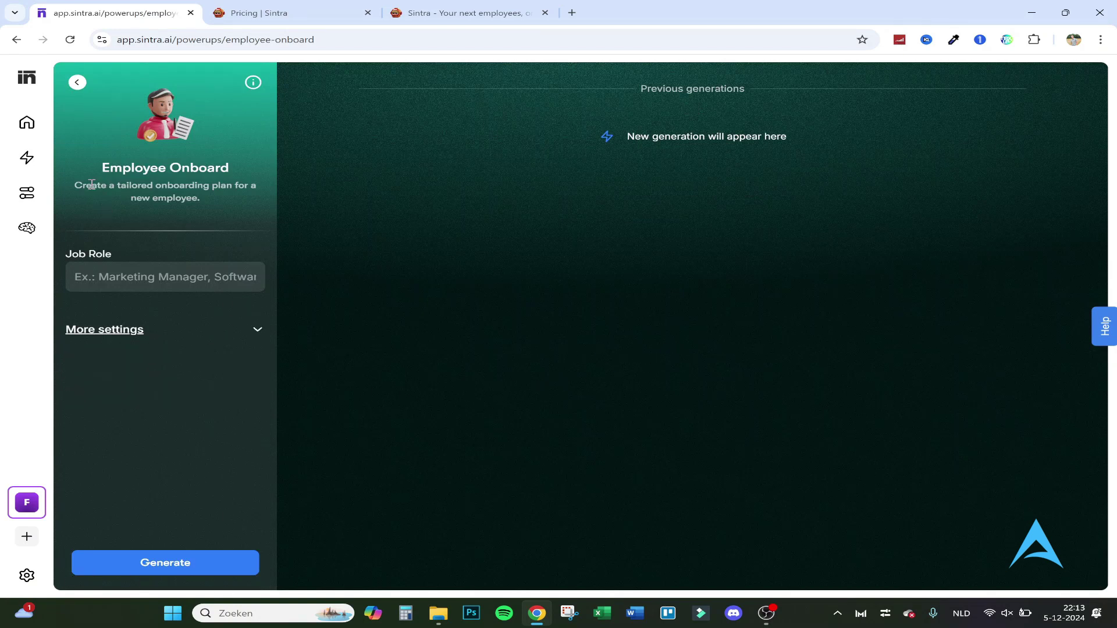
pyautogui.moveTo(154, 184); pyautogui.dragTo(218, 185)
pyautogui.click(218, 184)
# Generate an employee onboarding plan for the job role "software engineer".
pyautogui.click(261, 291)
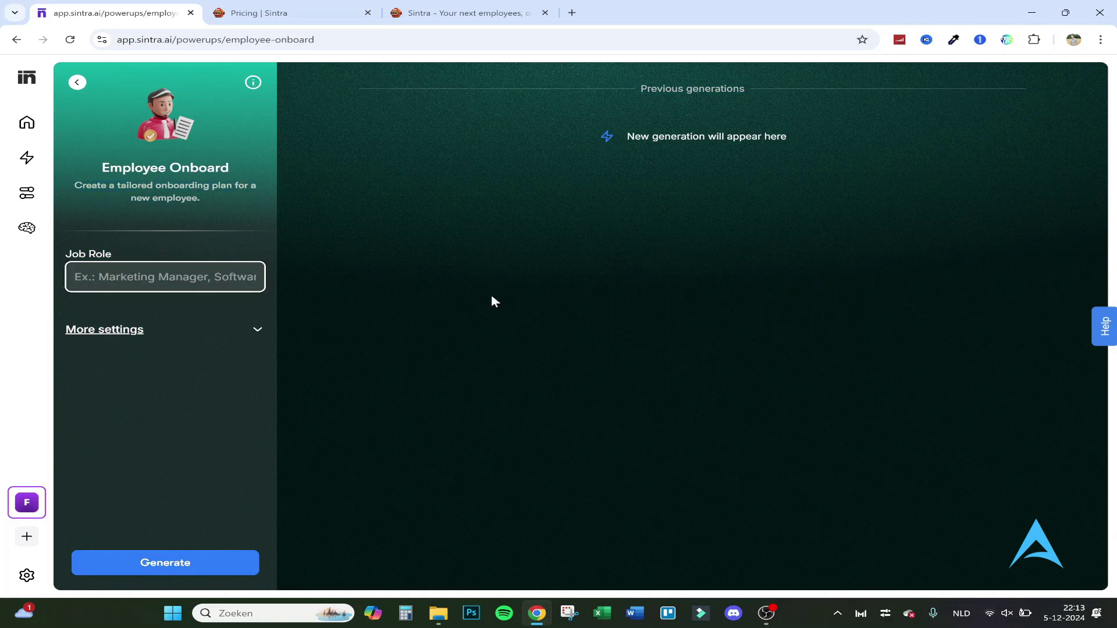
pyautogui.write('software engineer')
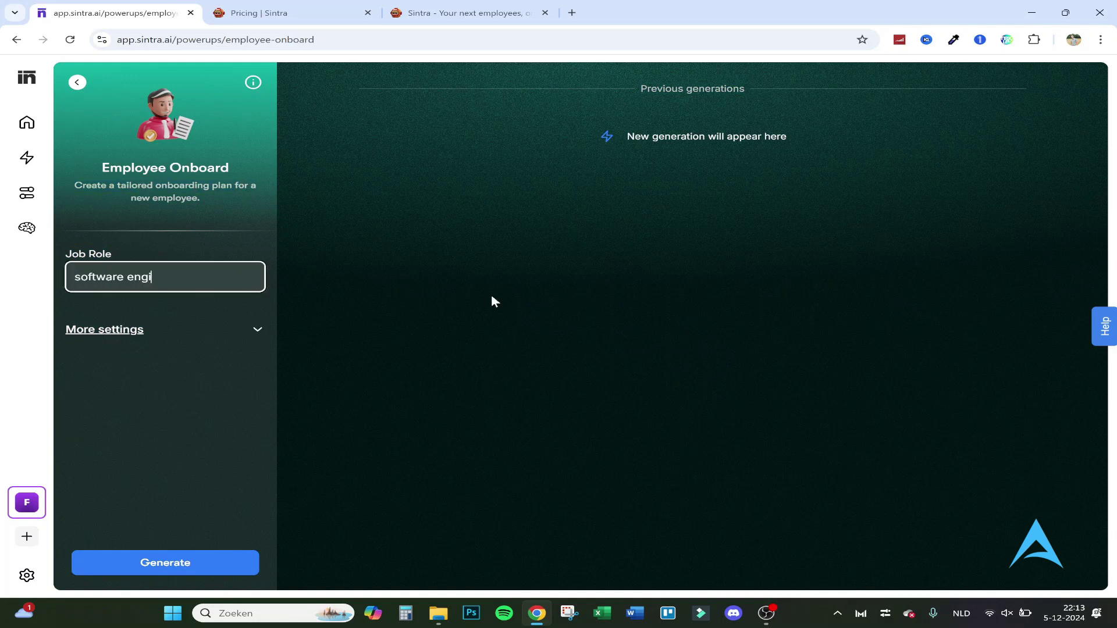
pyautogui.click(194, 560)
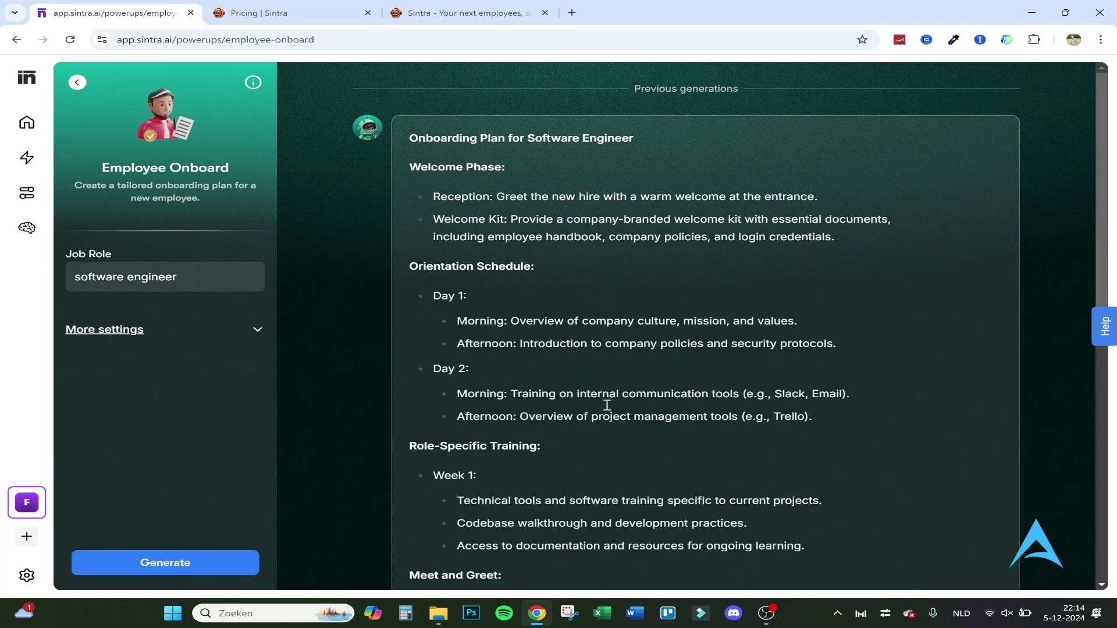
# Read the whole onboarding plan, from the welcome phase and orientation schedule to mentor assignment, performance goals and feedback sessions.
pyautogui.scroll(-2, 480, 256)
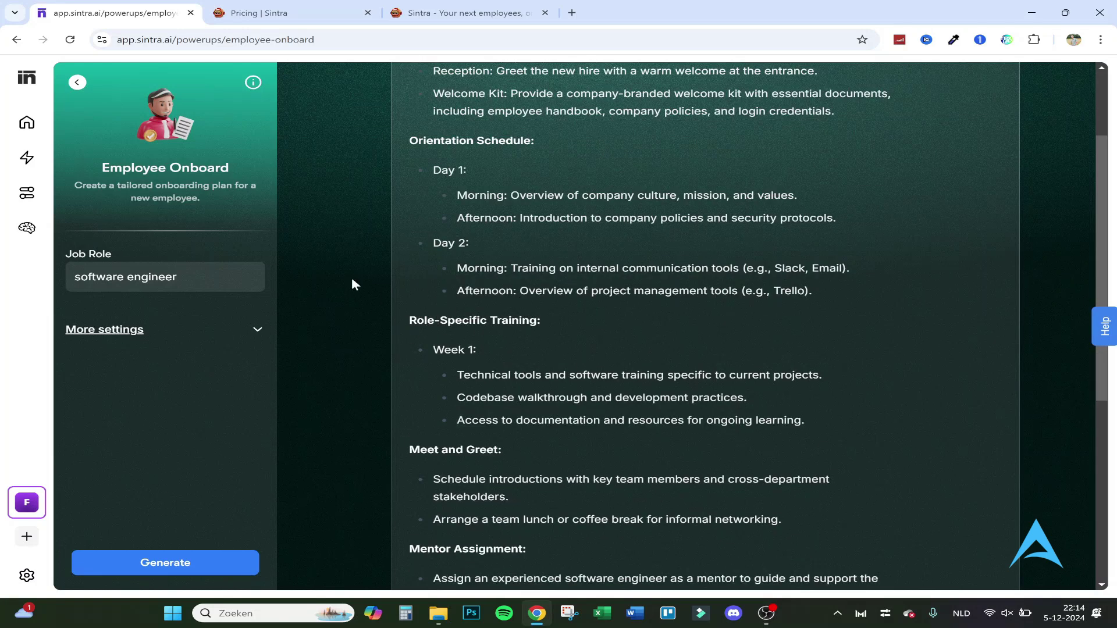
pyautogui.scroll(2, 628, 402)
pyautogui.scroll(-4, 497, 347)
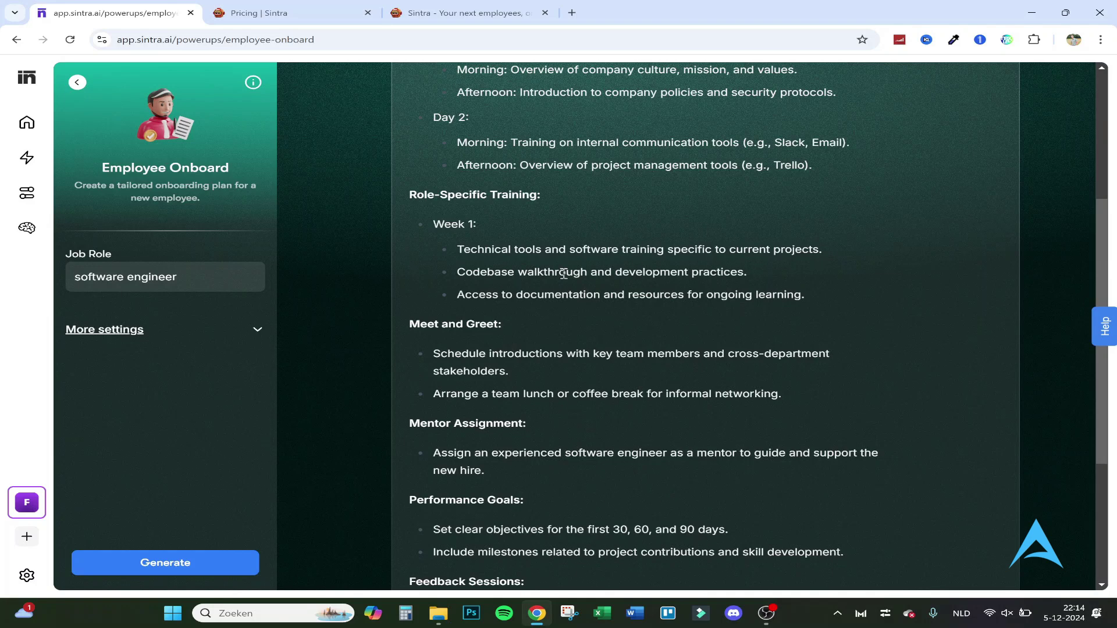
pyautogui.scroll(-1, 563, 270)
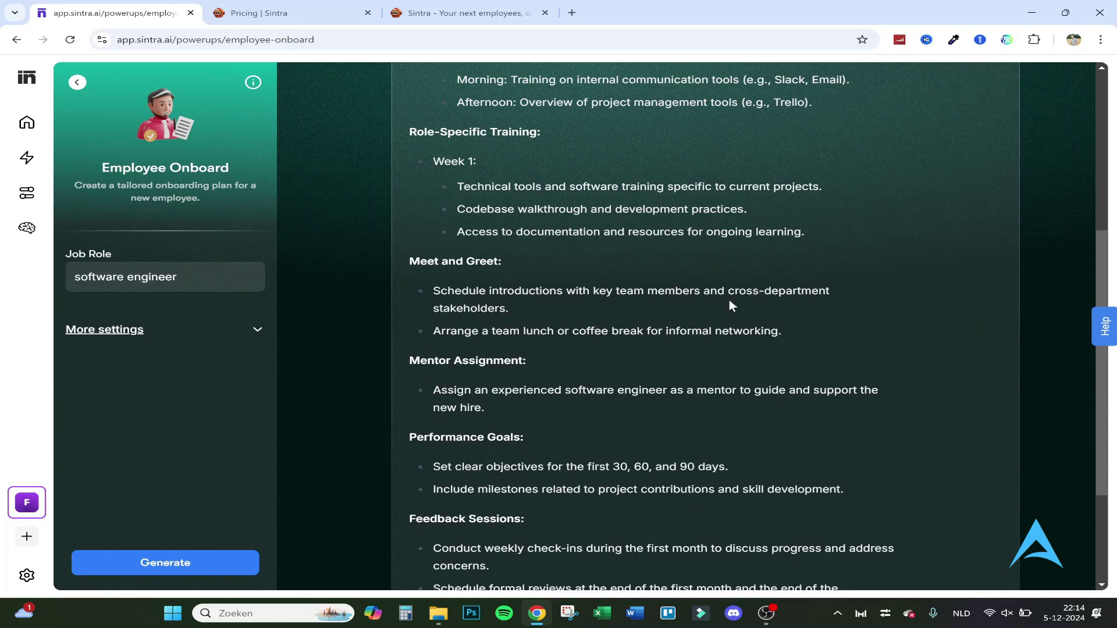
pyautogui.scroll(-1, 741, 296)
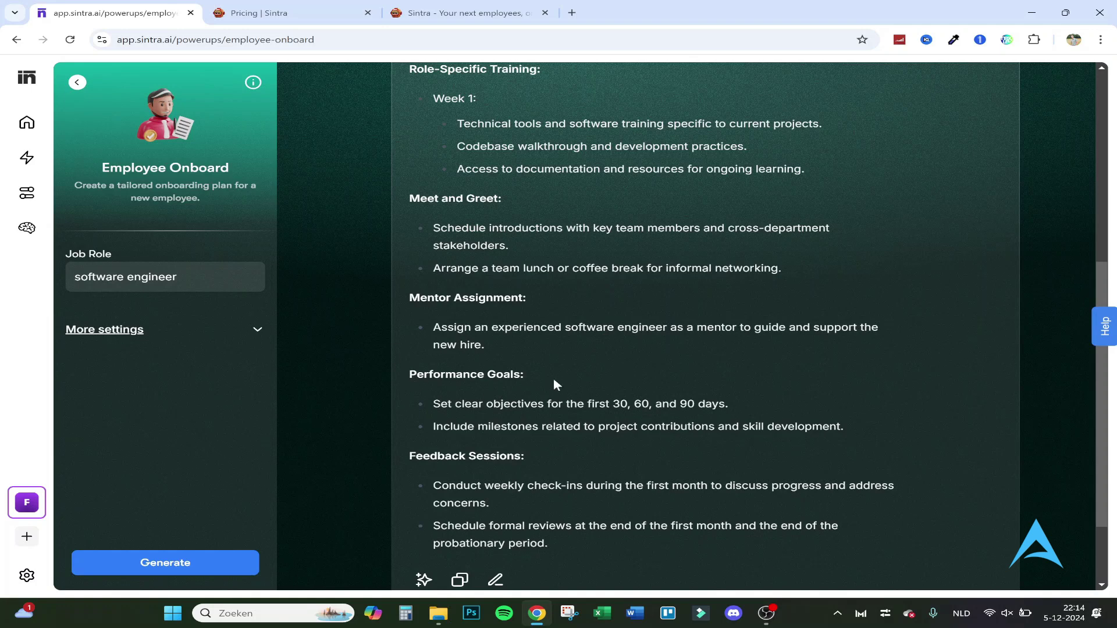
pyautogui.scroll(-2, 559, 398)
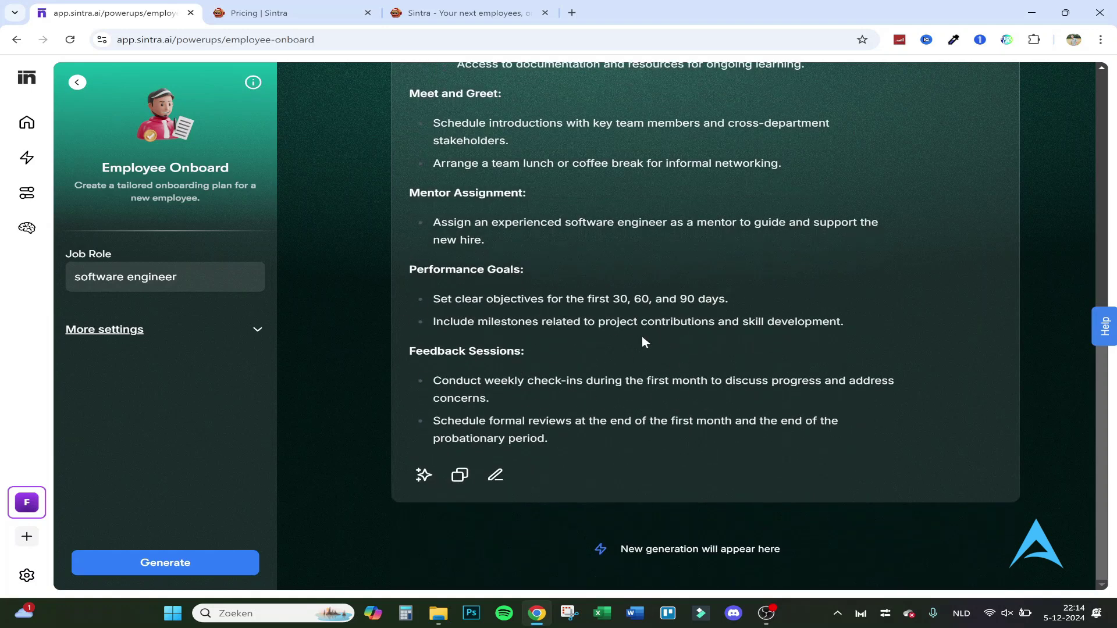
pyautogui.scroll(9, 641, 342)
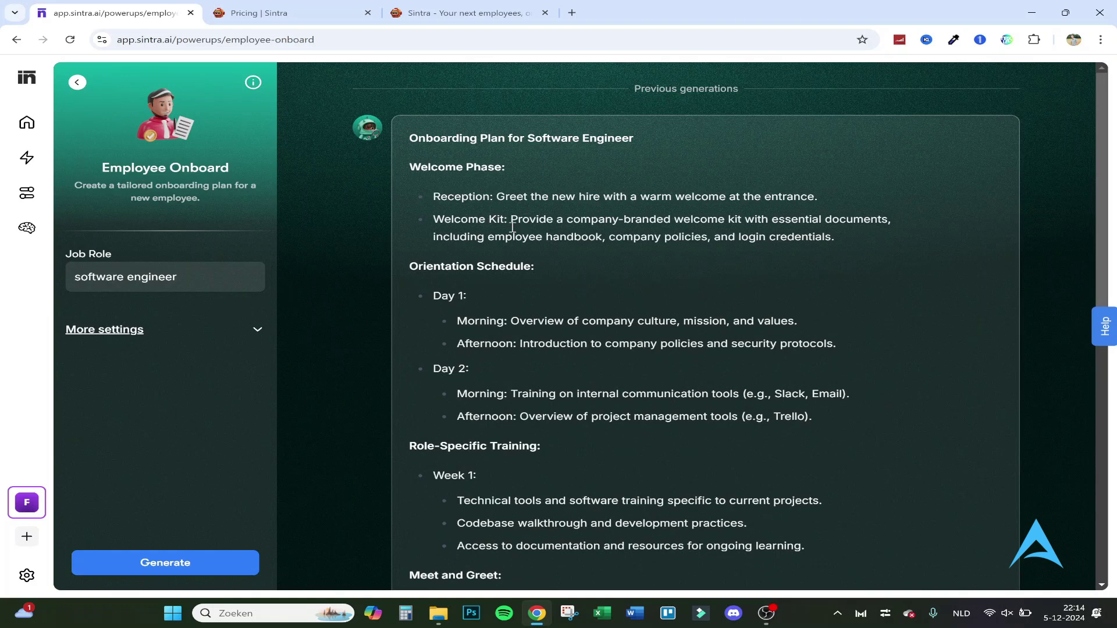
# Go back to the Power-Ups, open Scouty's Interview Planner and generate an interview plan for the job role "software engineer".
pyautogui.click(77, 82)
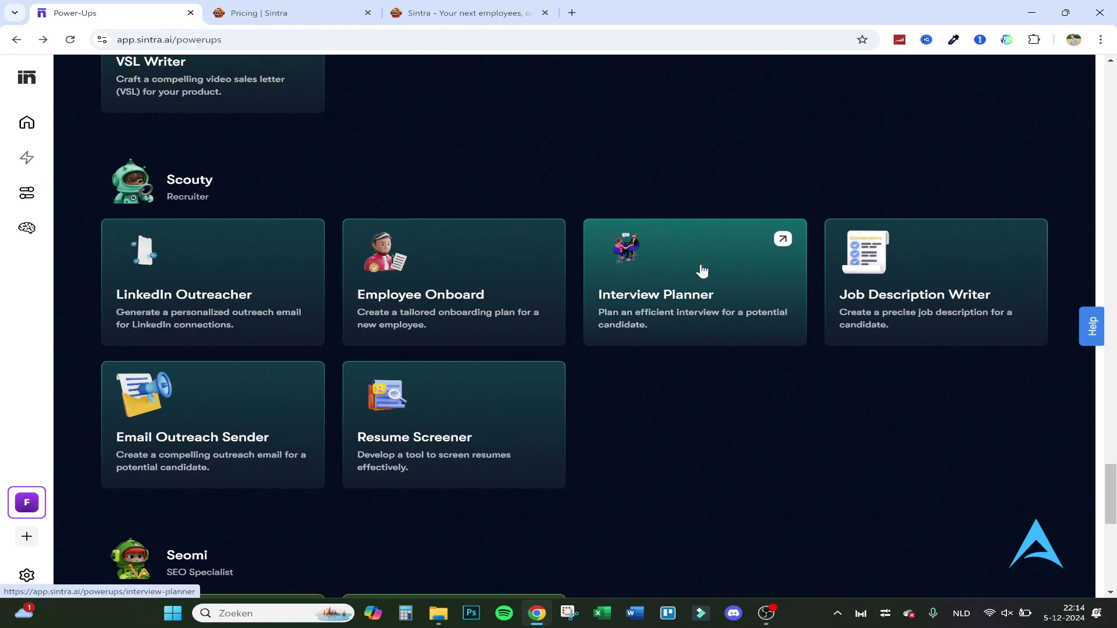
pyautogui.click(701, 269)
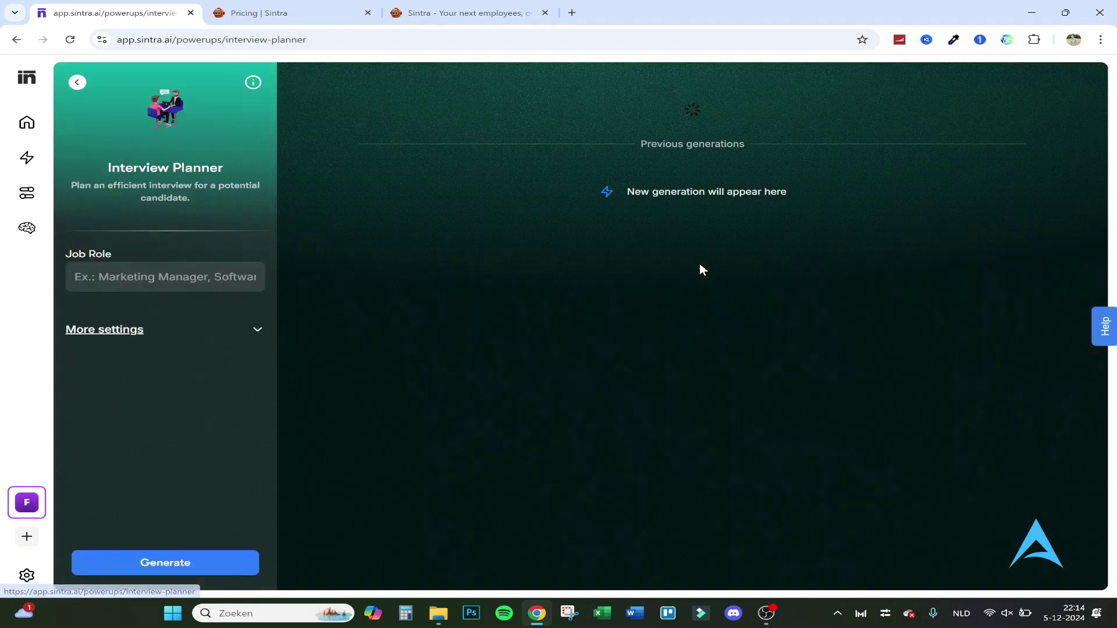
pyautogui.click(140, 288)
pyautogui.write('software engineer')
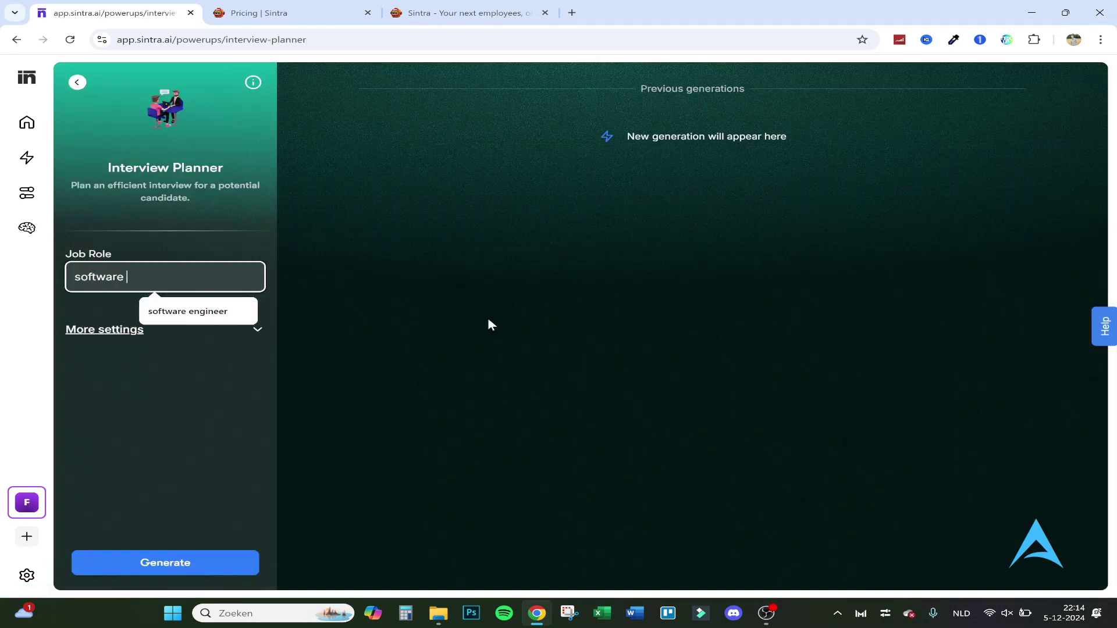
pyautogui.click(174, 562)
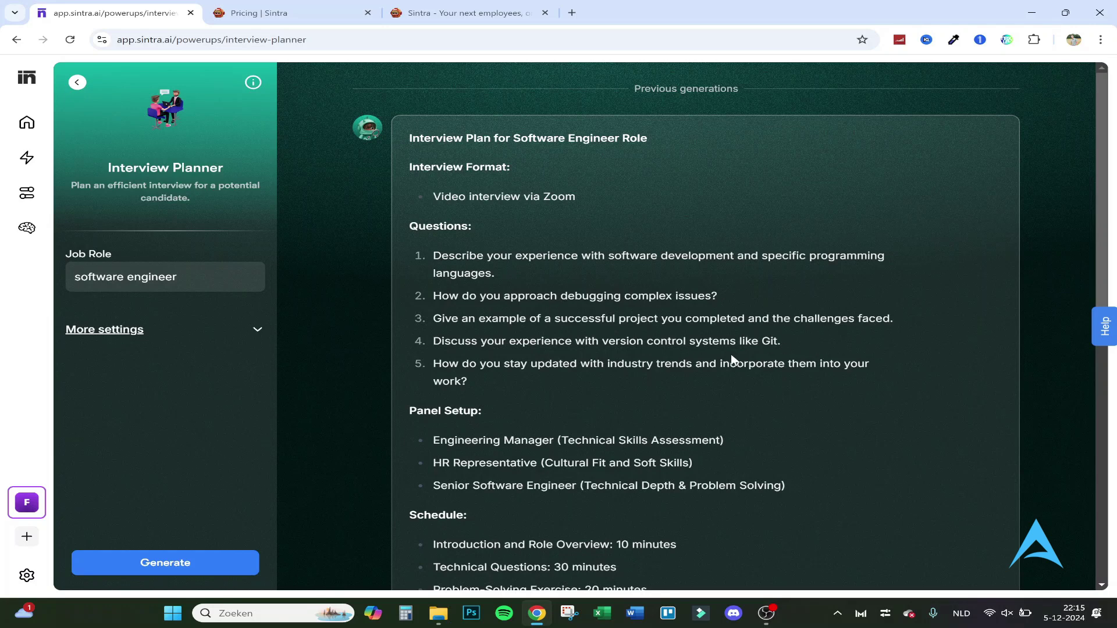
# Read the interview plan's questions, panel setup and schedule, checking the time allotted to each interview part.
pyautogui.scroll(-2, 575, 332)
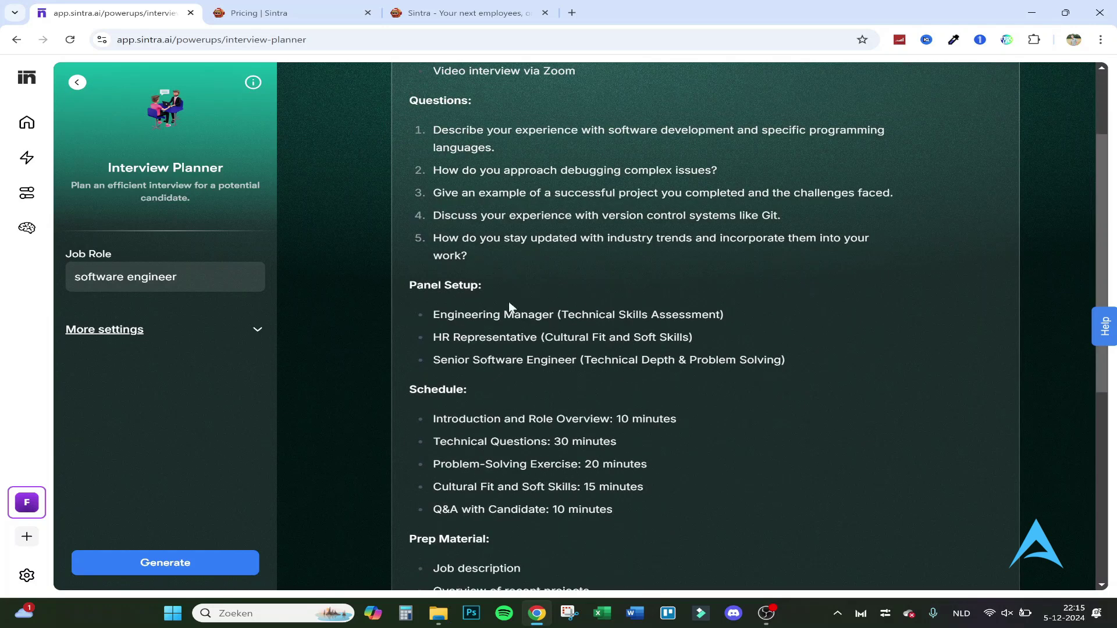
pyautogui.scroll(-2, 559, 299)
pyautogui.moveTo(663, 295); pyautogui.dragTo(594, 296)
pyautogui.moveTo(463, 314); pyautogui.dragTo(572, 316)
pyautogui.click(605, 315)
pyautogui.moveTo(452, 337); pyautogui.dragTo(657, 343)
pyautogui.click(597, 344)
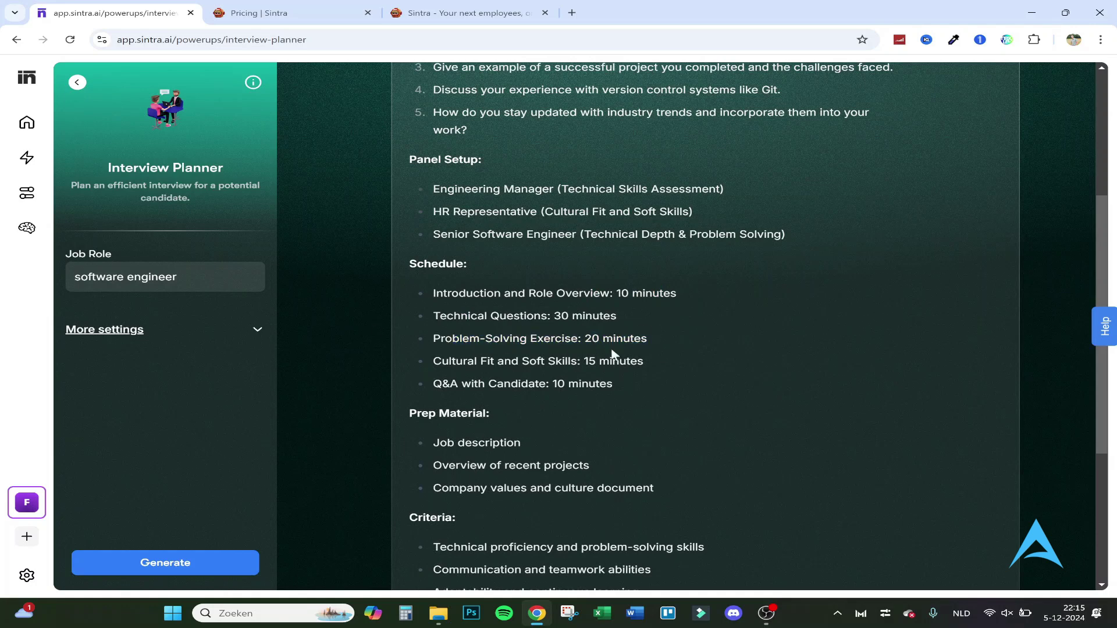
# Examine the interview plan's prep material, evaluation criteria and follow-up sections, then return to its beginning.
pyautogui.scroll(-2, 644, 380)
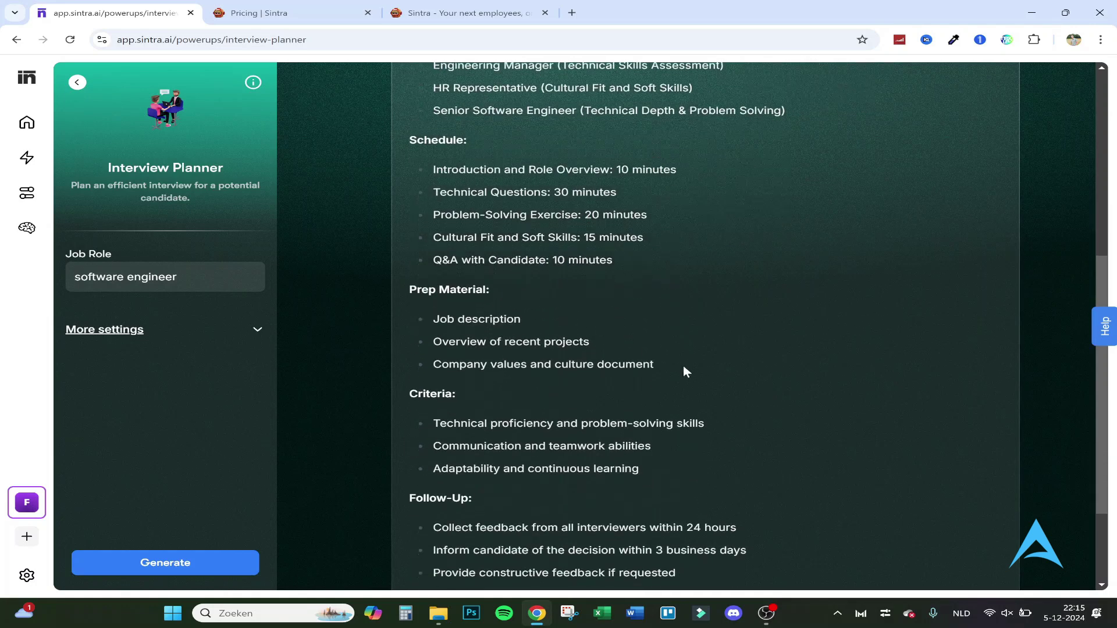
pyautogui.moveTo(417, 286); pyautogui.dragTo(536, 286)
pyautogui.click(532, 289)
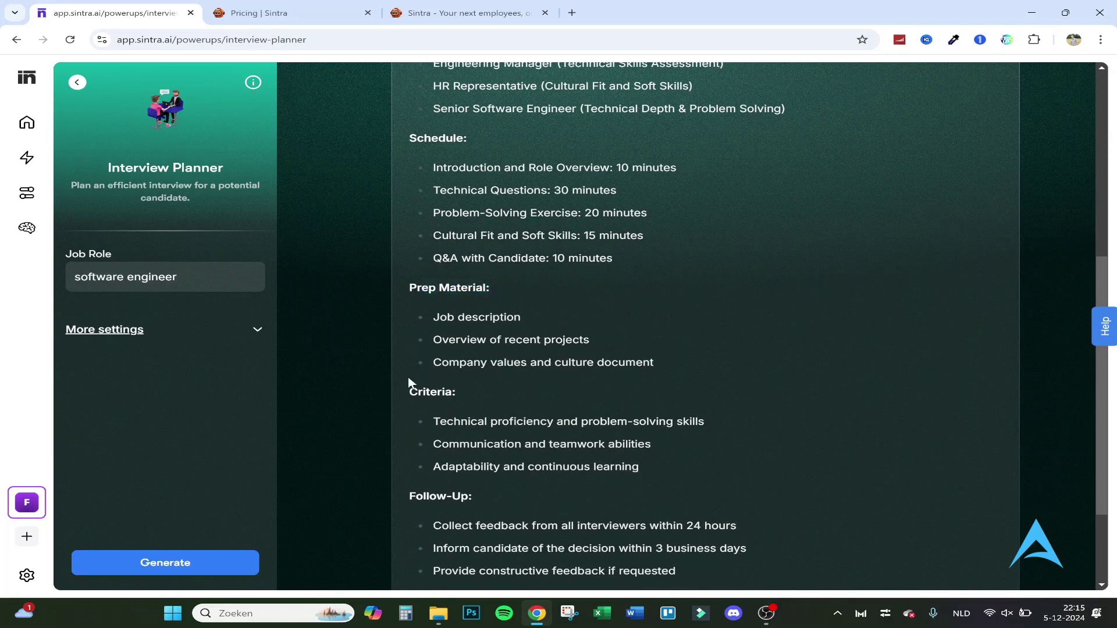
pyautogui.scroll(-3, 594, 386)
pyautogui.moveTo(426, 356); pyautogui.dragTo(578, 370)
pyautogui.click(579, 375)
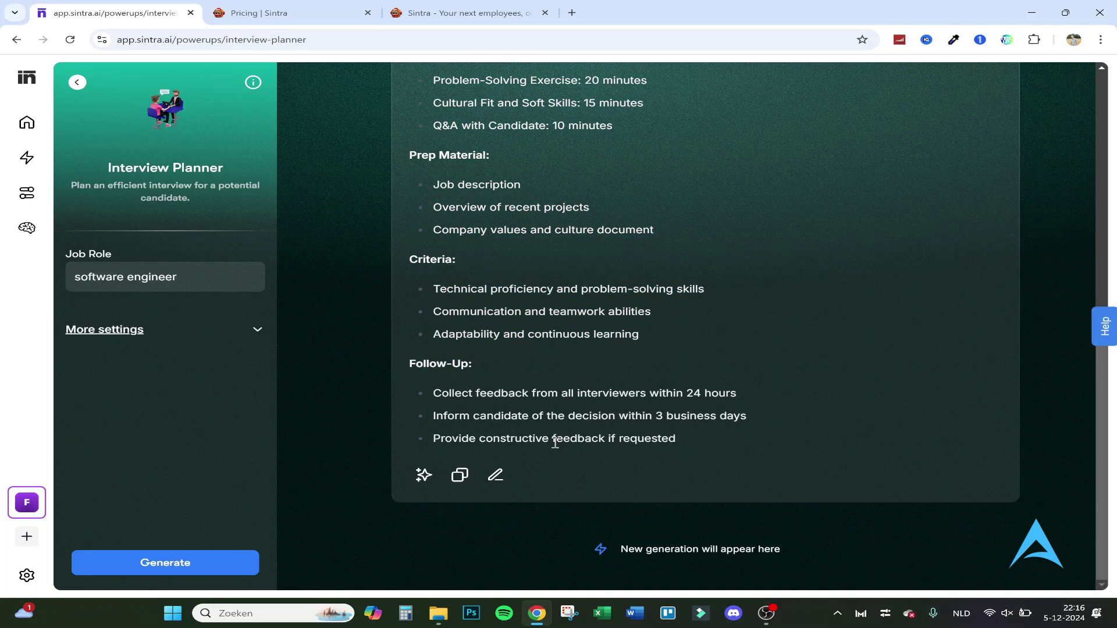
pyautogui.scroll(8, 792, 388)
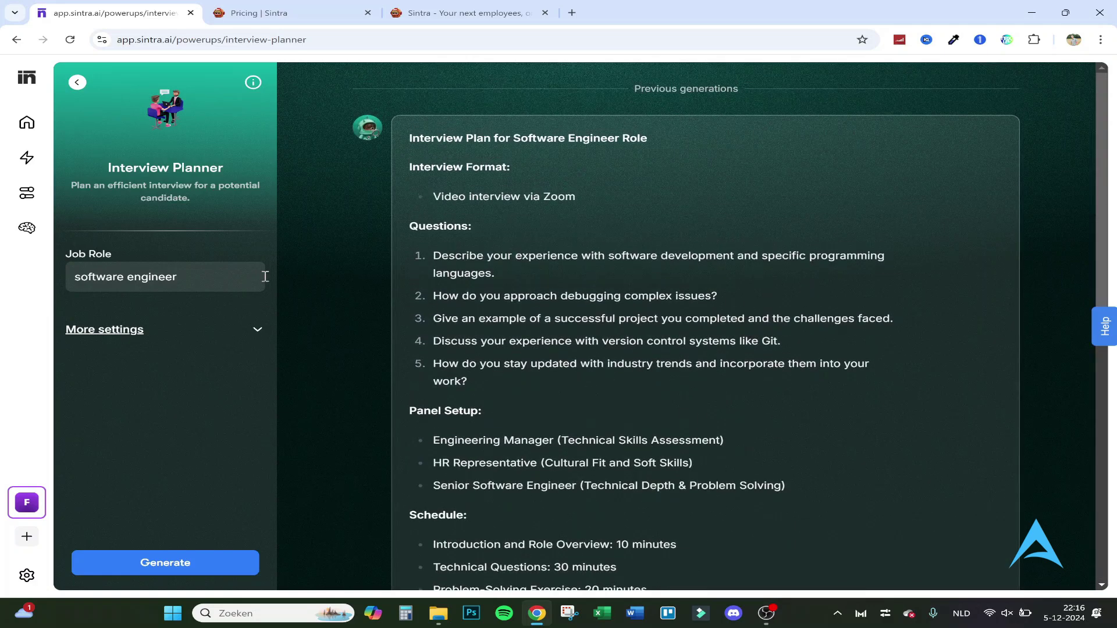
# Go back to the Power-Ups, open Scouty's Job Description Writer and generate a description for the job role "Software engineer".
pyautogui.click(77, 82)
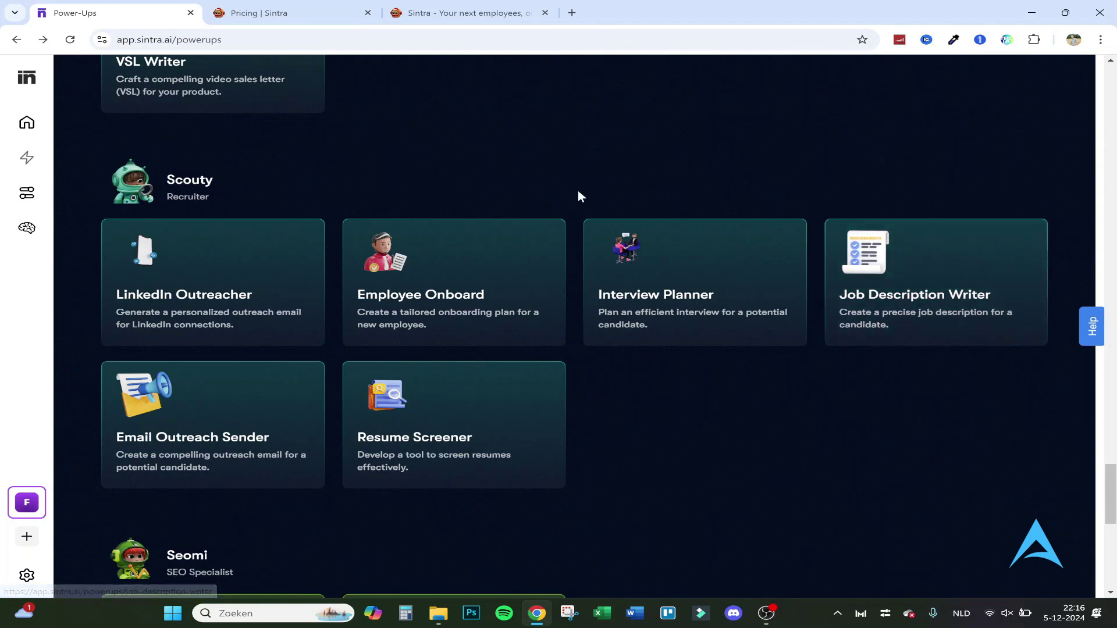
pyautogui.click(910, 327)
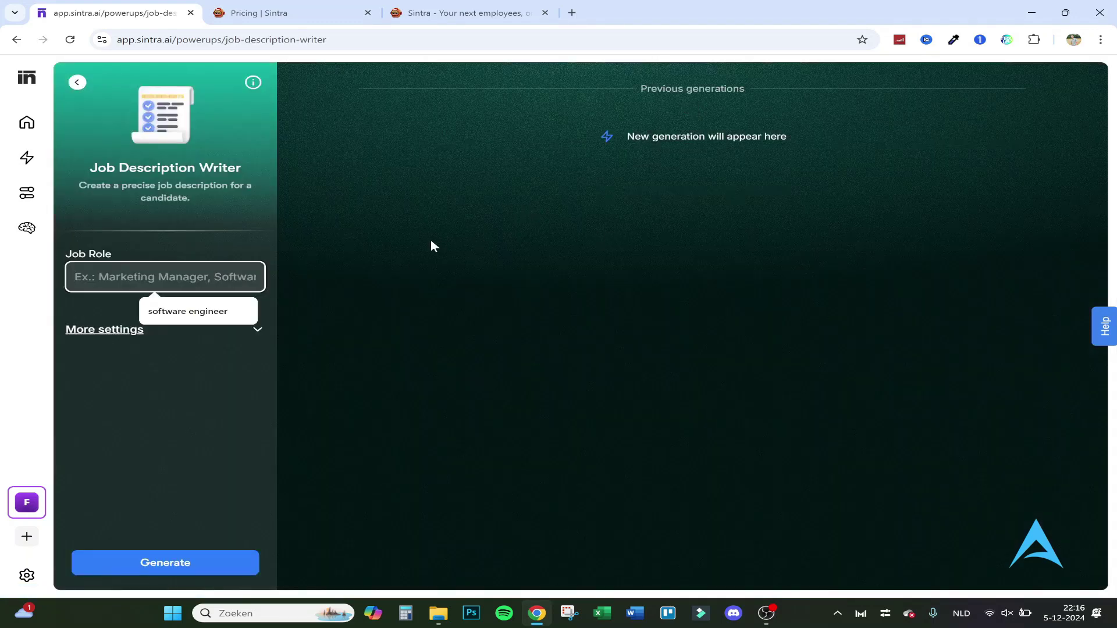
pyautogui.write('Software engineer')
pyautogui.click(239, 573)
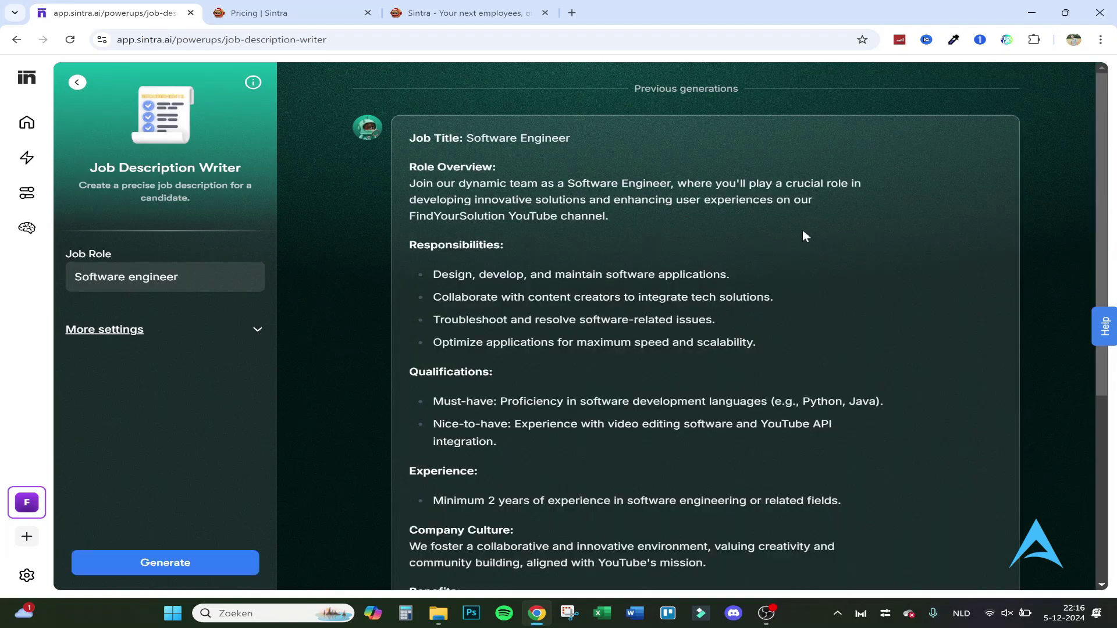
# Read the job description's responsibilities and qualifications, checking the required programming languages.
pyautogui.moveTo(421, 259); pyautogui.dragTo(641, 288)
pyautogui.click(471, 299)
pyautogui.scroll(-2, 361, 261)
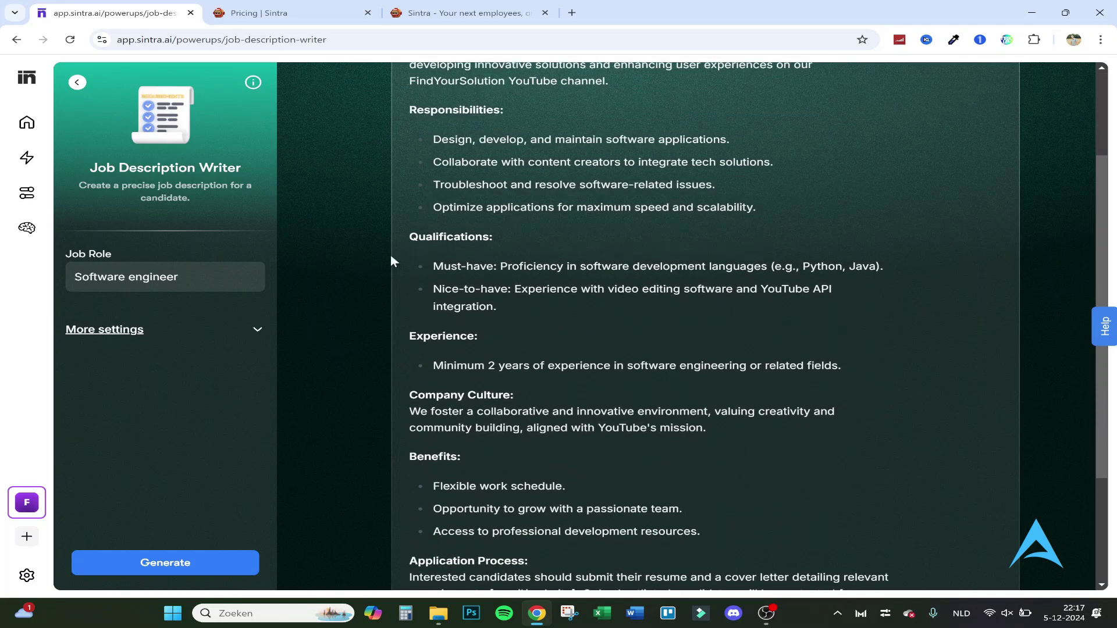
pyautogui.doubleClick(808, 264)
pyautogui.click(852, 263)
pyautogui.scroll(-2, 601, 283)
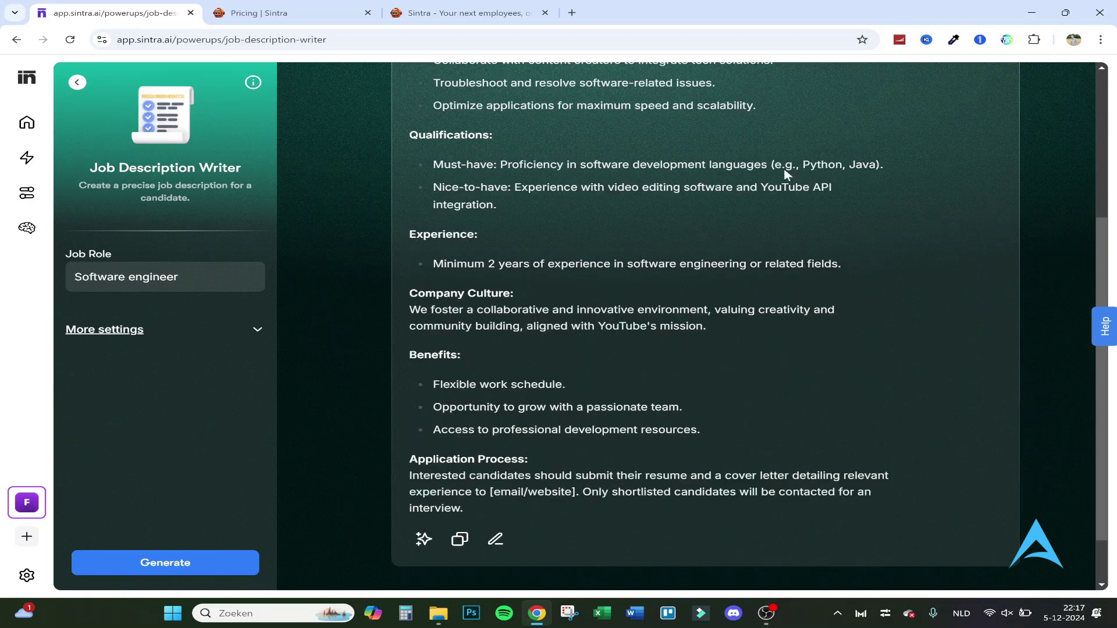
# Check the job description's YouTube references, company culture, benefits and application process.
pyautogui.moveTo(762, 187); pyautogui.dragTo(811, 188)
pyautogui.click(830, 190)
pyautogui.moveTo(599, 326); pyautogui.dragTo(706, 327)
pyautogui.click(705, 326)
pyautogui.doubleClick(455, 360)
pyautogui.click(454, 361)
pyautogui.scroll(-1, 683, 460)
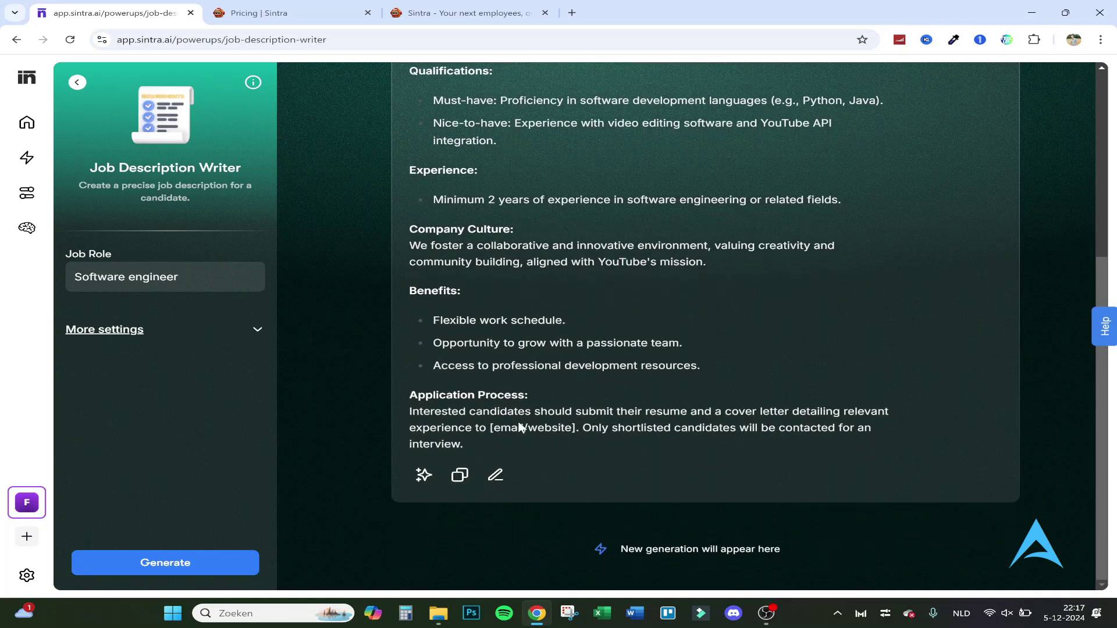
# Show the AI refinement options for the job description and open its text for editing.
pyautogui.click(424, 475)
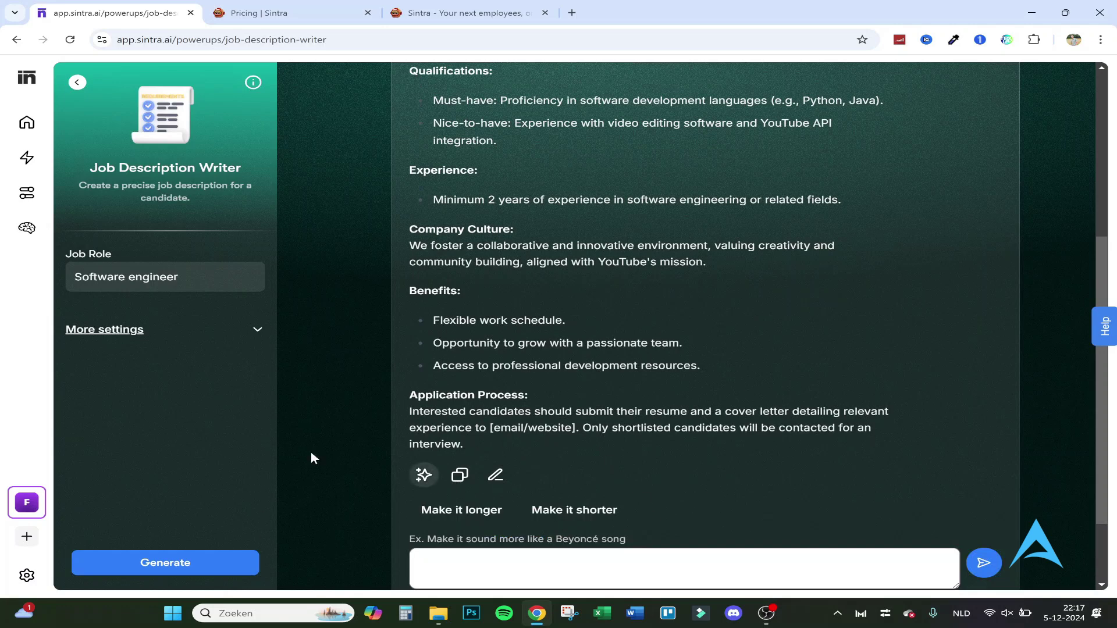
pyautogui.click(445, 575)
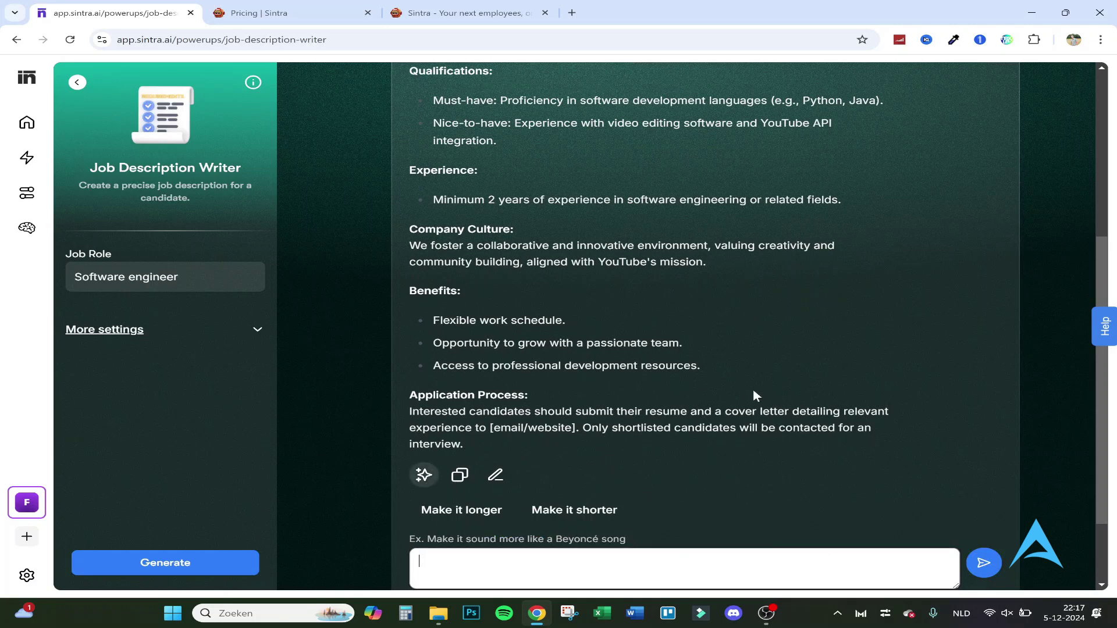
pyautogui.click(494, 473)
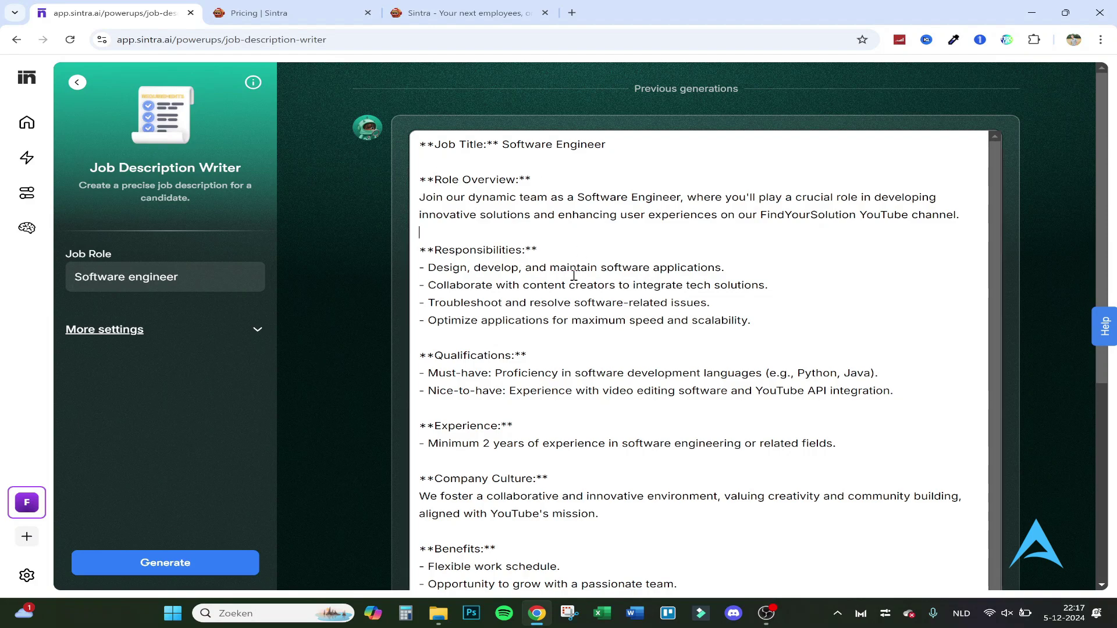
# Go back to the Power-Ups, open Scouty's Email Outreach Sender and generate an email for the job role "software enigeer".
pyautogui.click(77, 82)
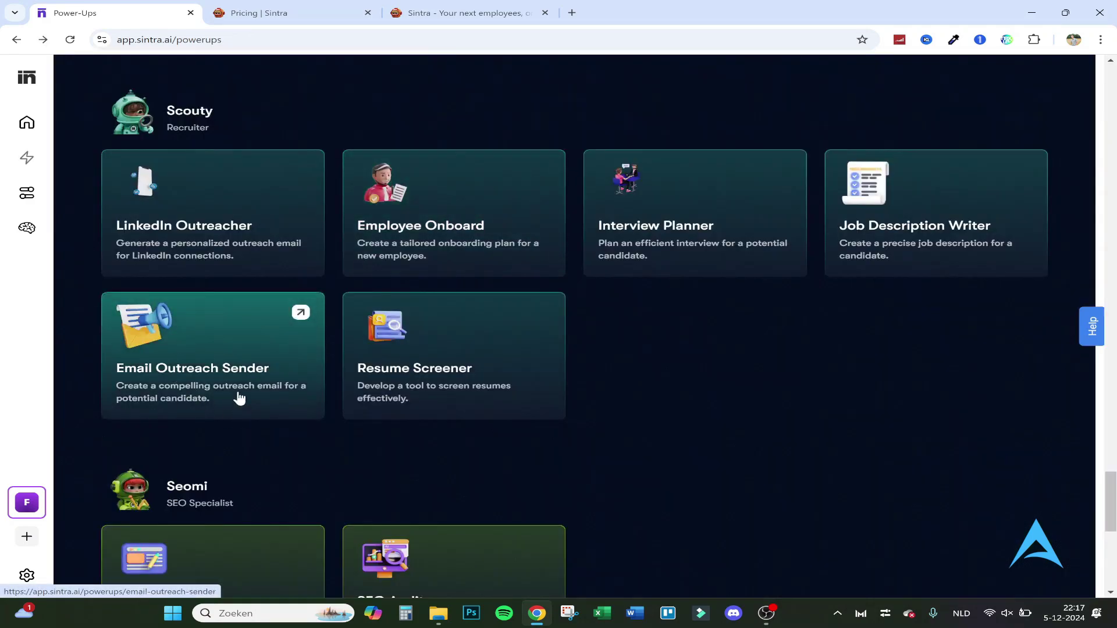
pyautogui.click(194, 365)
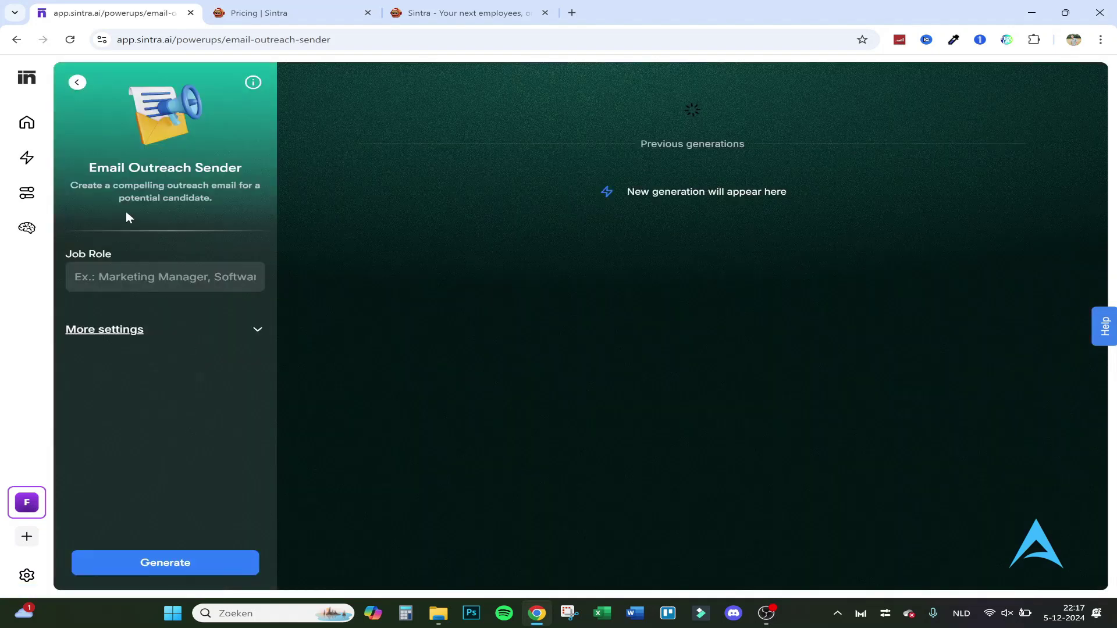
pyautogui.click(115, 268)
pyautogui.write('software enigeer')
pyautogui.press('Return')
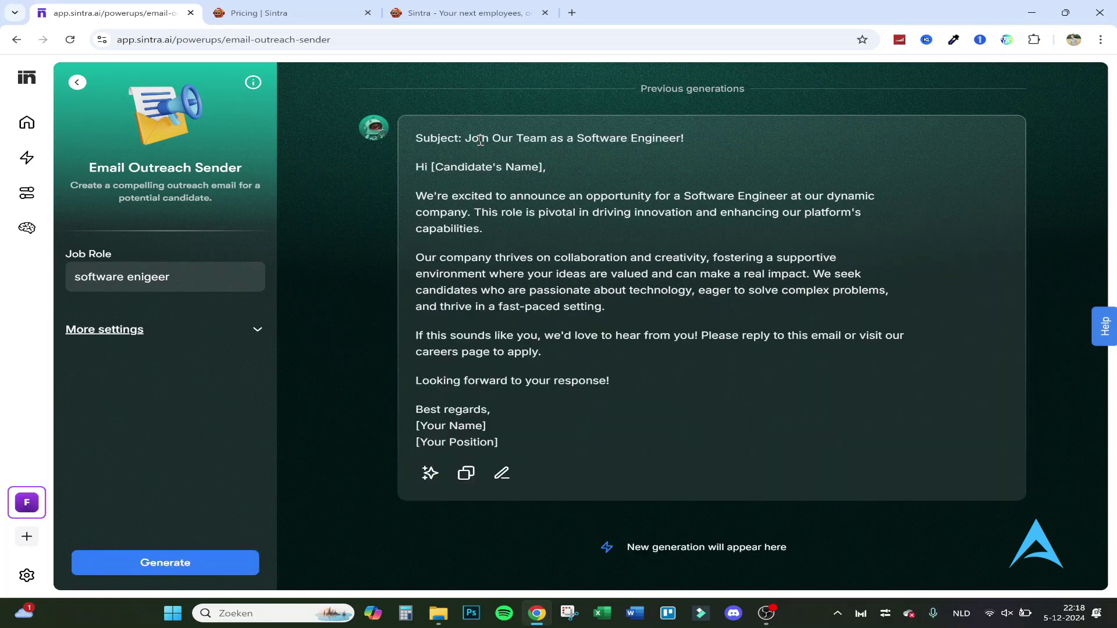
# Read the generated outreach email, checking its subject line and the invitation to reply or apply.
pyautogui.moveTo(481, 140); pyautogui.dragTo(657, 151)
pyautogui.click(580, 131)
pyautogui.moveTo(455, 337); pyautogui.dragTo(564, 348)
pyautogui.click(563, 348)
# Go back to the Power-Ups, open Scouty's Resume Screener and generate a screening of the uploaded resume file.
pyautogui.click(77, 83)
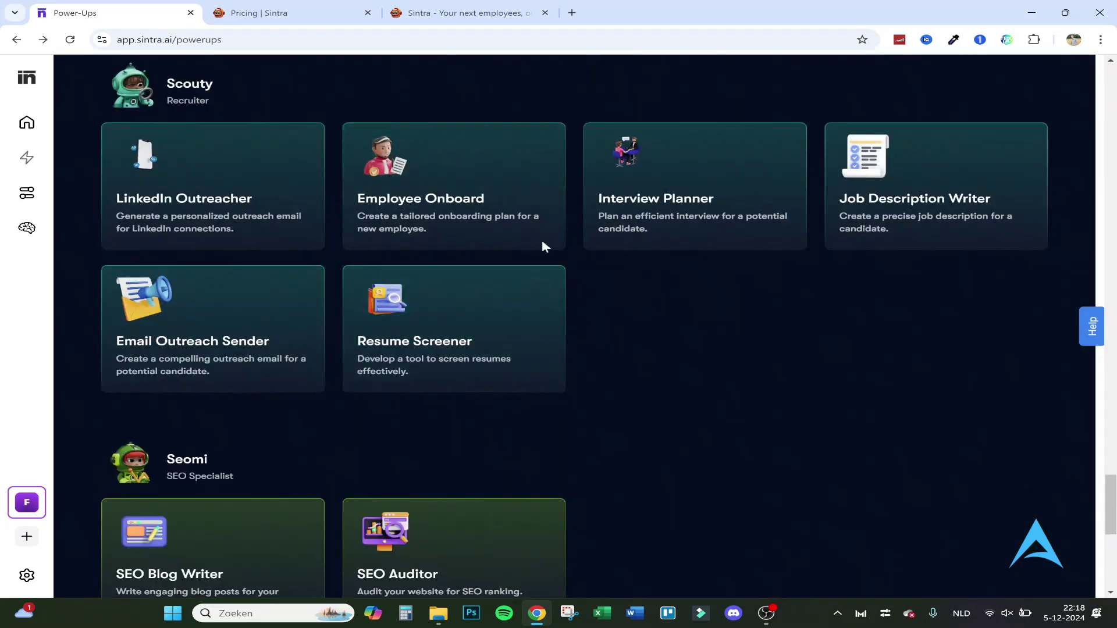
pyautogui.click(467, 346)
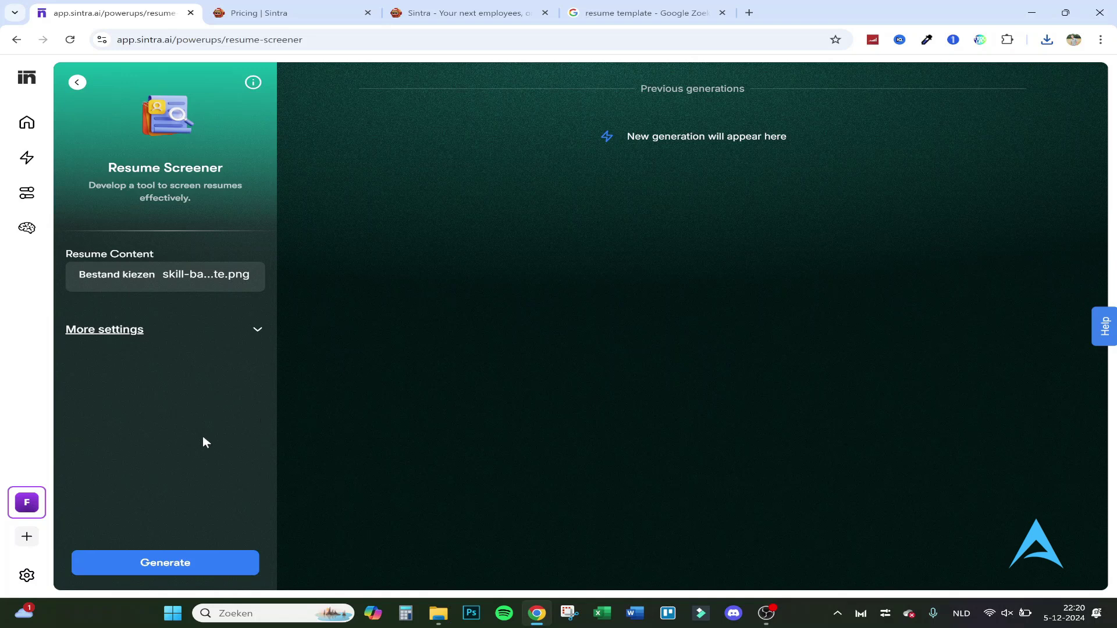
pyautogui.click(153, 562)
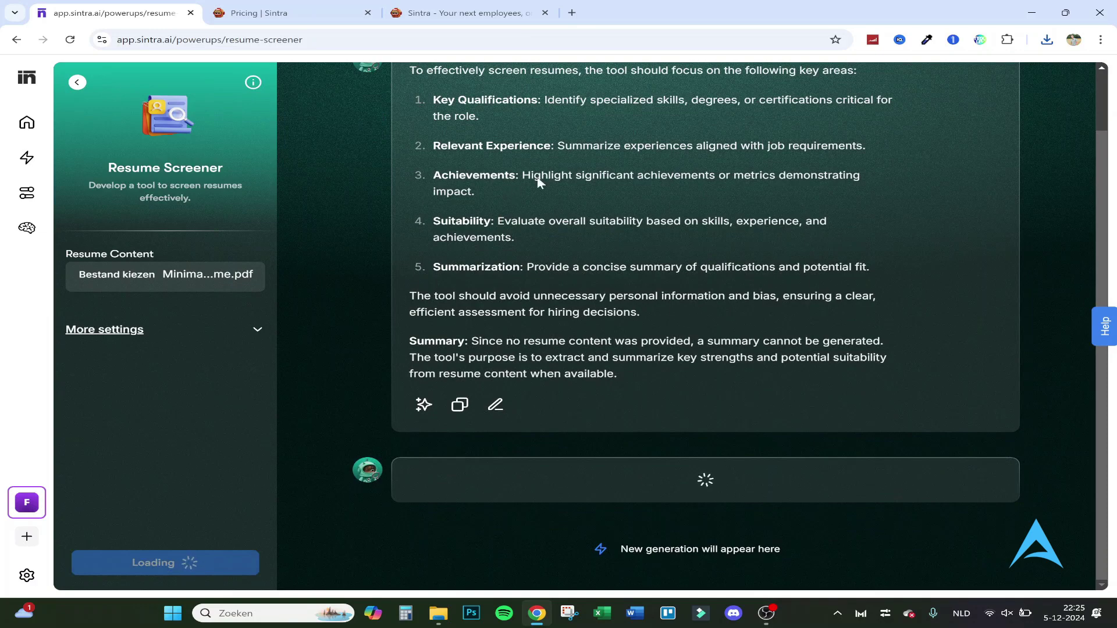
# Read the resume screening's key qualifications, relevant experience, achievements and suitability sections.
pyautogui.scroll(1, 617, 243)
pyautogui.scroll(-1, 610, 243)
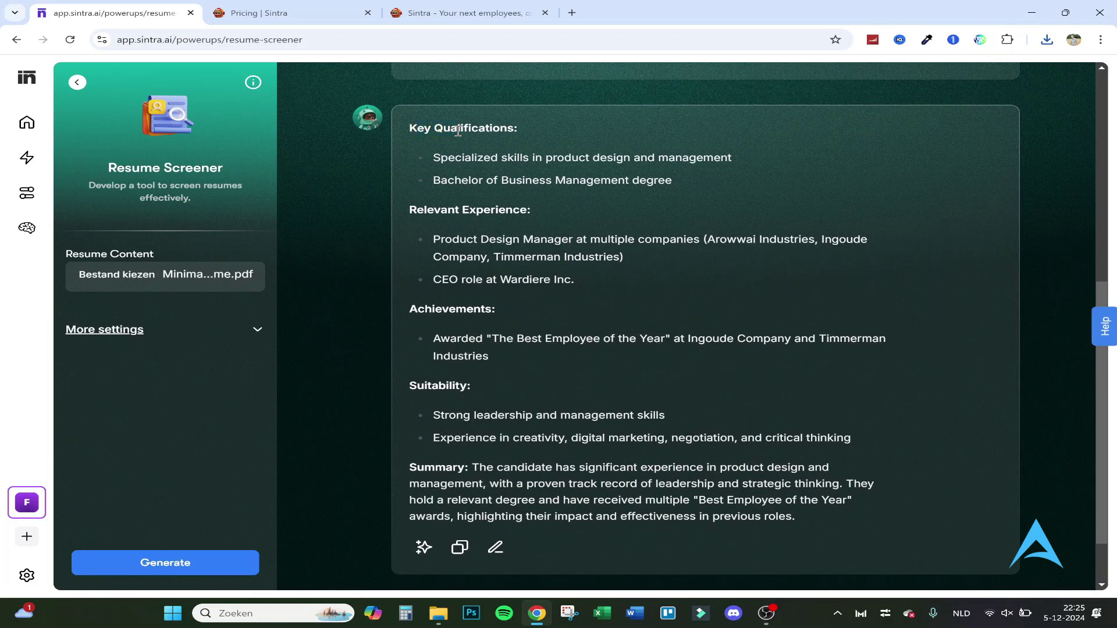
pyautogui.click(536, 205)
pyautogui.doubleClick(420, 311)
pyautogui.click(480, 380)
# Examine the candidate summary in the resume screening and look over the earlier generation above it.
pyautogui.doubleClick(431, 462)
pyautogui.moveTo(486, 481); pyautogui.dragTo(843, 487)
pyautogui.click(465, 496)
pyautogui.moveTo(437, 496); pyautogui.dragTo(863, 489)
pyautogui.click(863, 488)
pyautogui.moveTo(456, 515); pyautogui.dragTo(765, 524)
pyautogui.click(765, 520)
pyautogui.scroll(3, 605, 382)
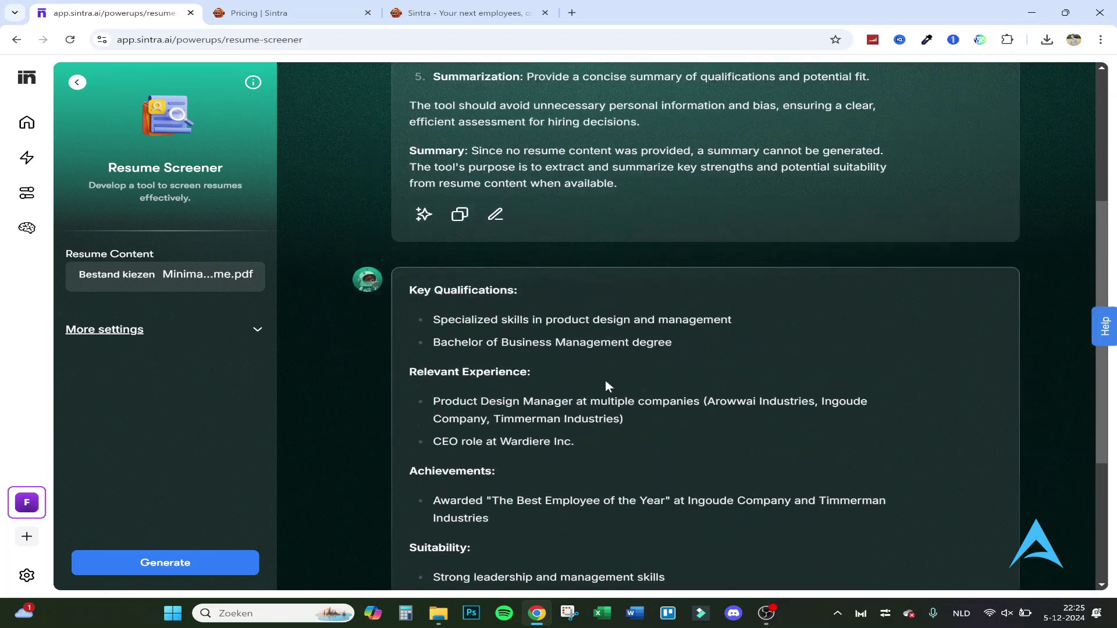
pyautogui.scroll(-4, 606, 381)
pyautogui.scroll(2, 665, 285)
pyautogui.scroll(-2, 665, 285)
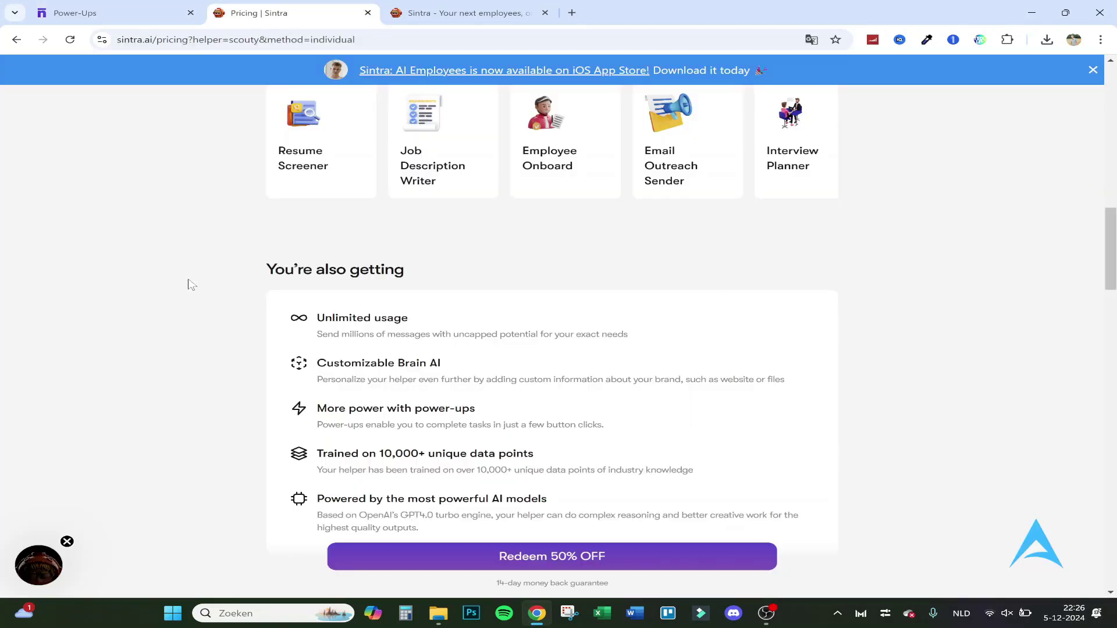
# On the Sintra pricing page, view the Sintra X plan, return to the individual plans and show the helper Penn.
pyautogui.scroll(13, 187, 281)
pyautogui.click(582, 202)
pyautogui.click(543, 206)
pyautogui.click(590, 272)
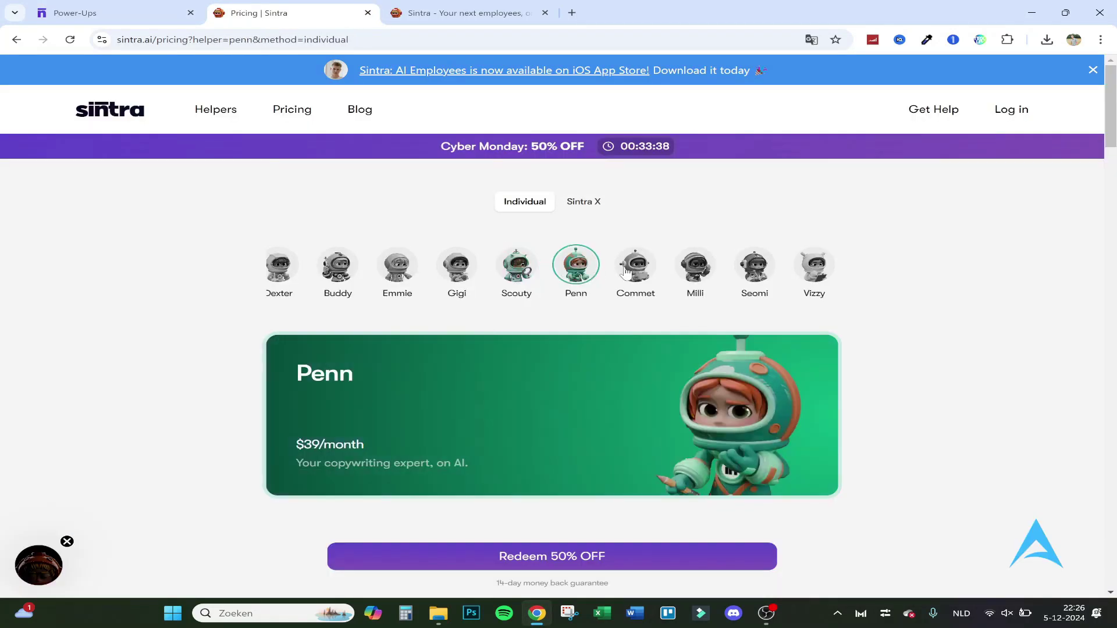
# Among the individual plans, show the helper Scouty, view its pricing options and close them.
pyautogui.click(583, 201)
pyautogui.click(524, 201)
pyautogui.click(530, 269)
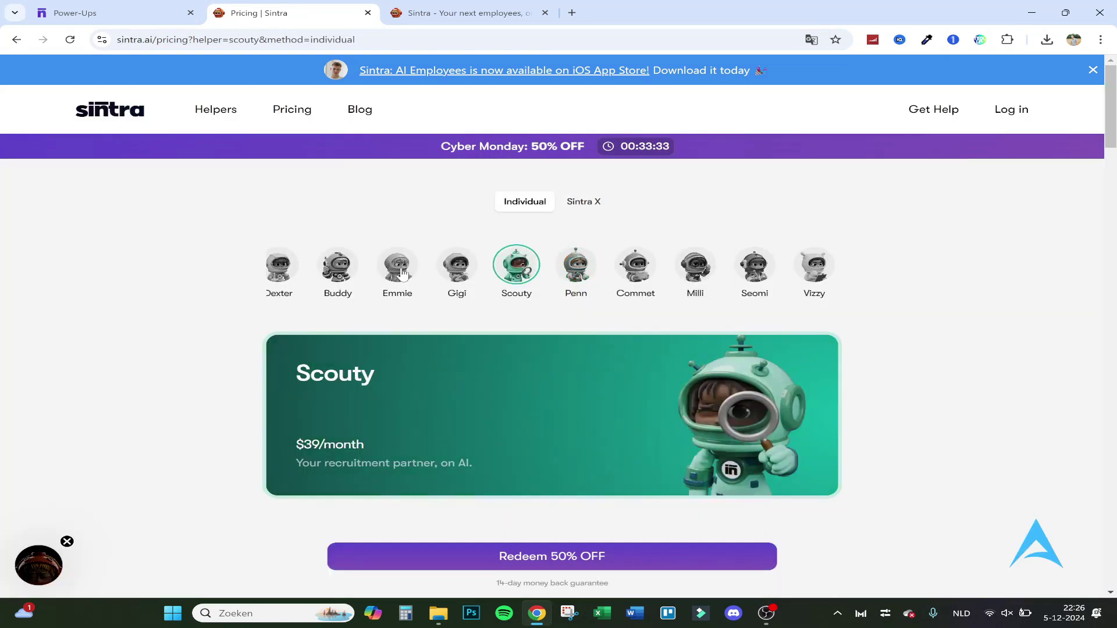
pyautogui.click(544, 557)
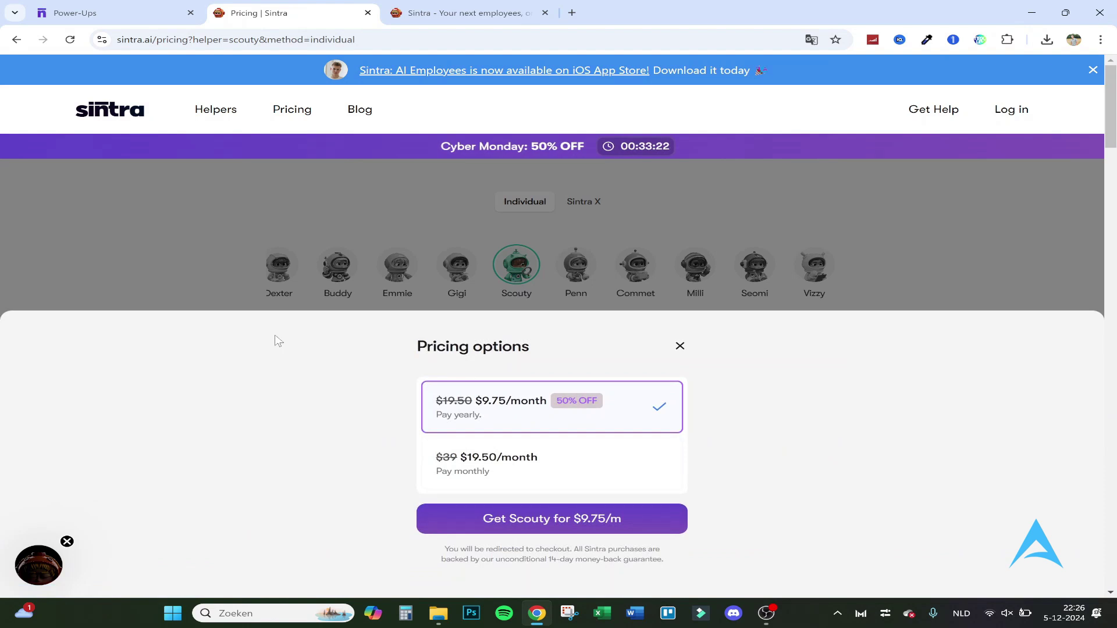
pyautogui.click(452, 164)
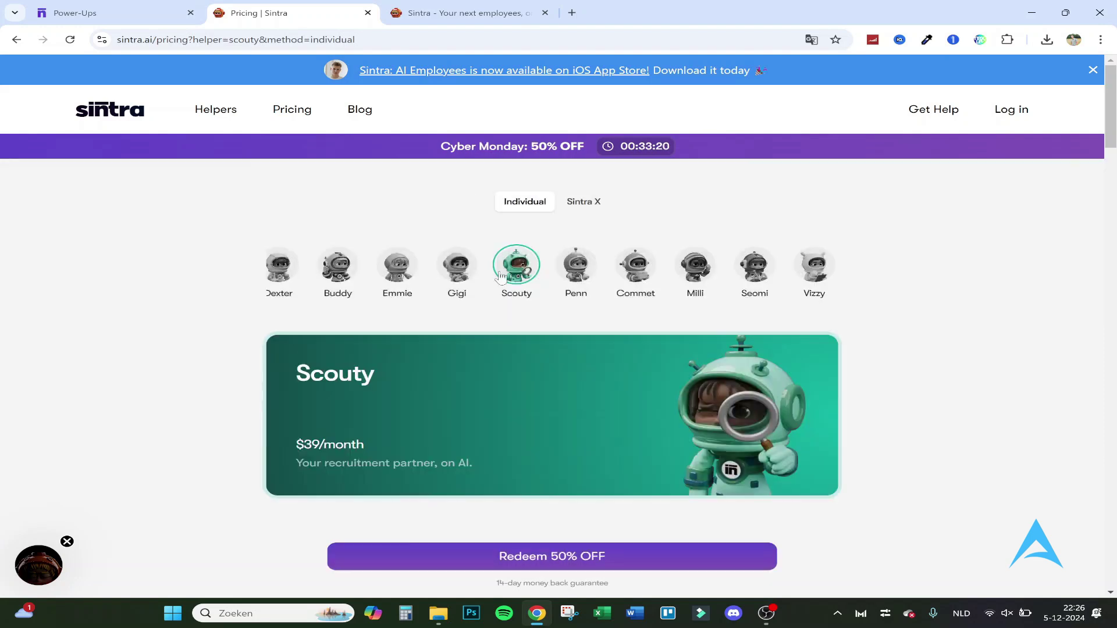
# Reopen Scouty's pricing options, choose to pay monthly at $19.50 per month and close the options.
pyautogui.click(486, 566)
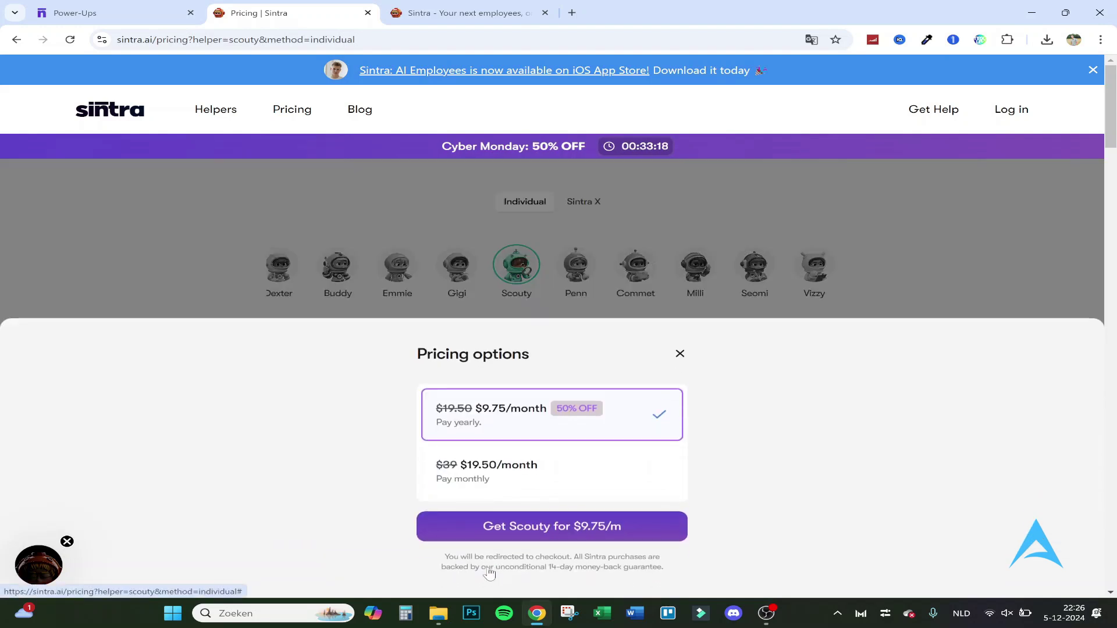
pyautogui.click(443, 484)
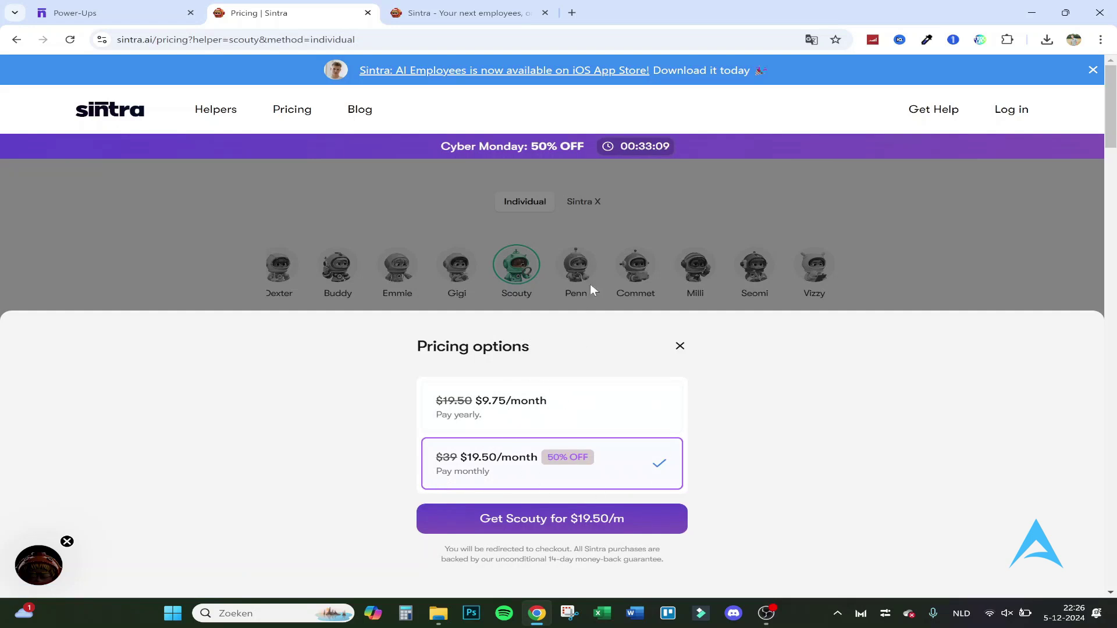
pyautogui.click(591, 314)
# View the Sintra X pricing options, choosing payment every 3 months and then yearly, and close them.
pyautogui.click(591, 206)
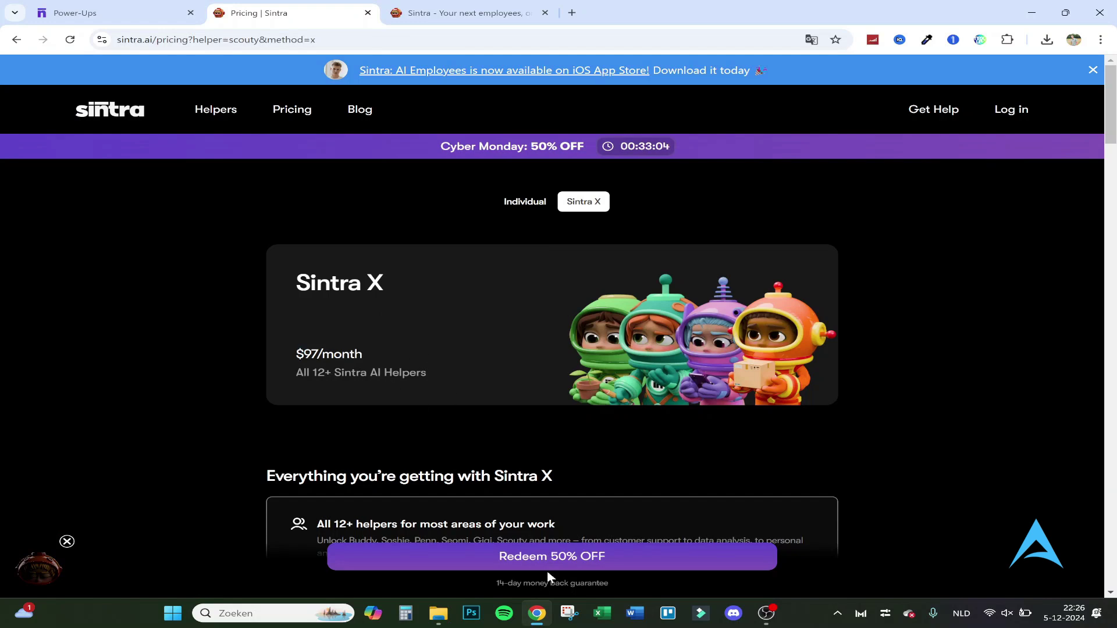
pyautogui.click(512, 566)
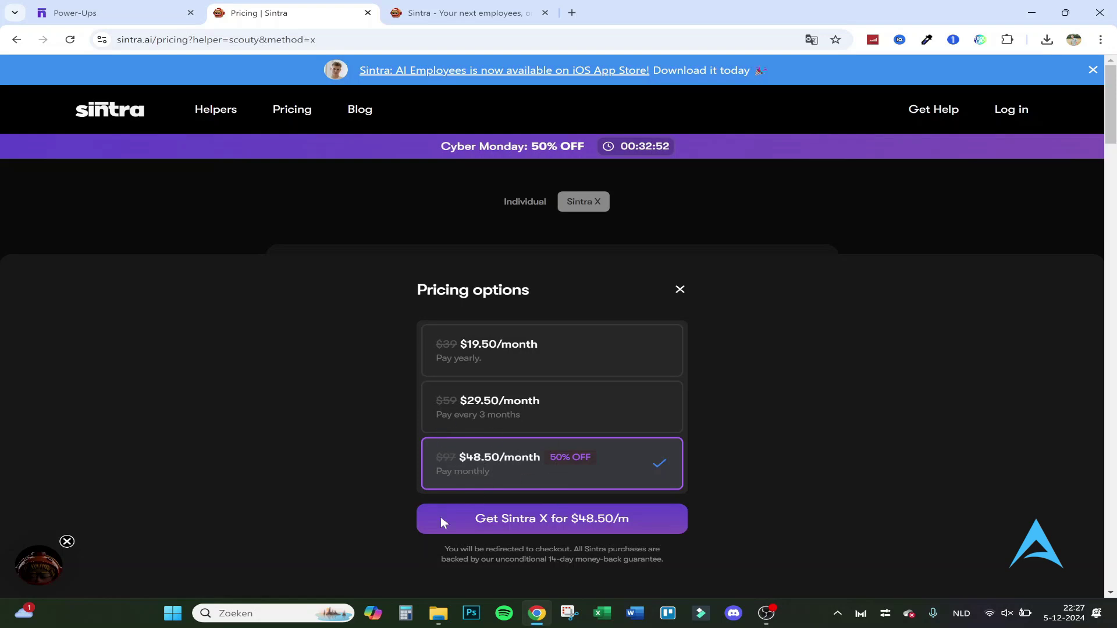
pyautogui.click(472, 391)
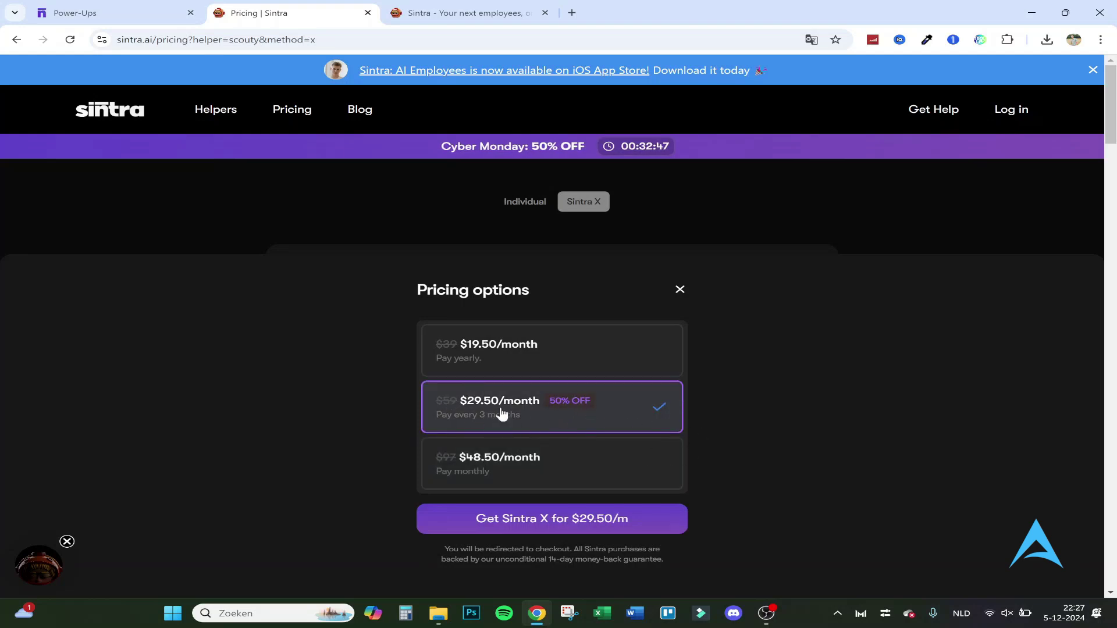
pyautogui.click(538, 365)
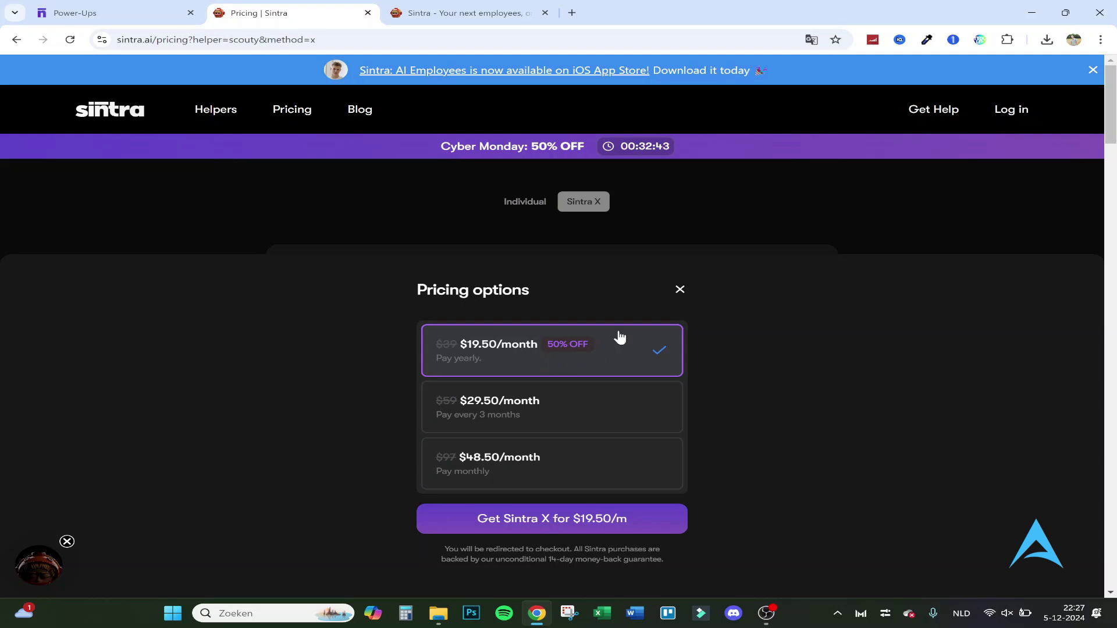
pyautogui.click(644, 230)
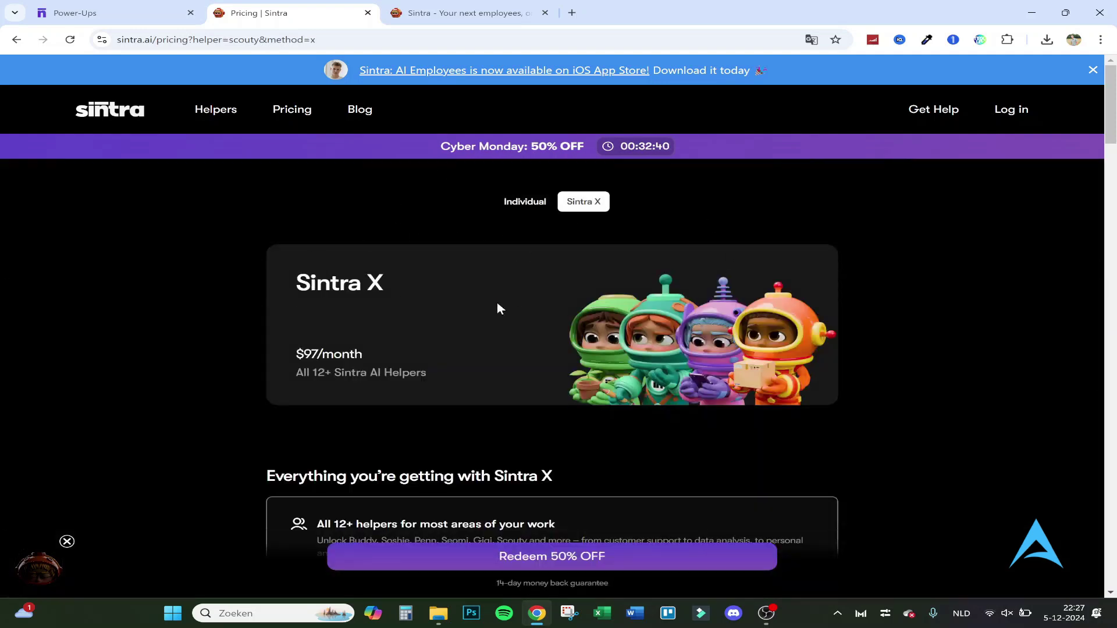
# Return to the Sintra app, open the workspace home page and place the cursor in the prompt field.
pyautogui.click(135, 6)
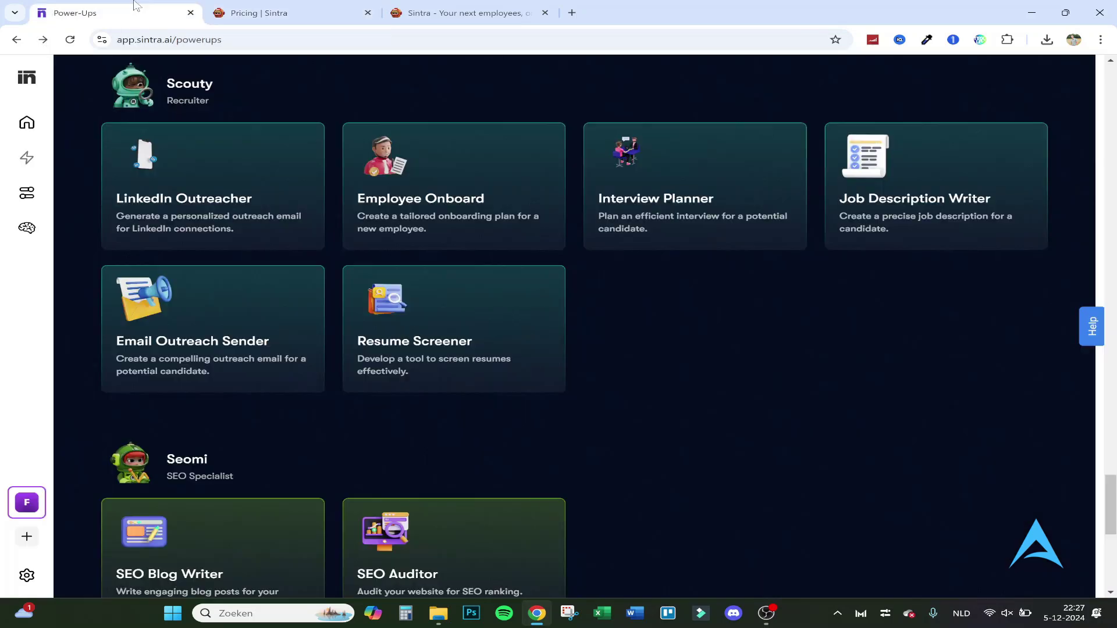
pyautogui.click(26, 123)
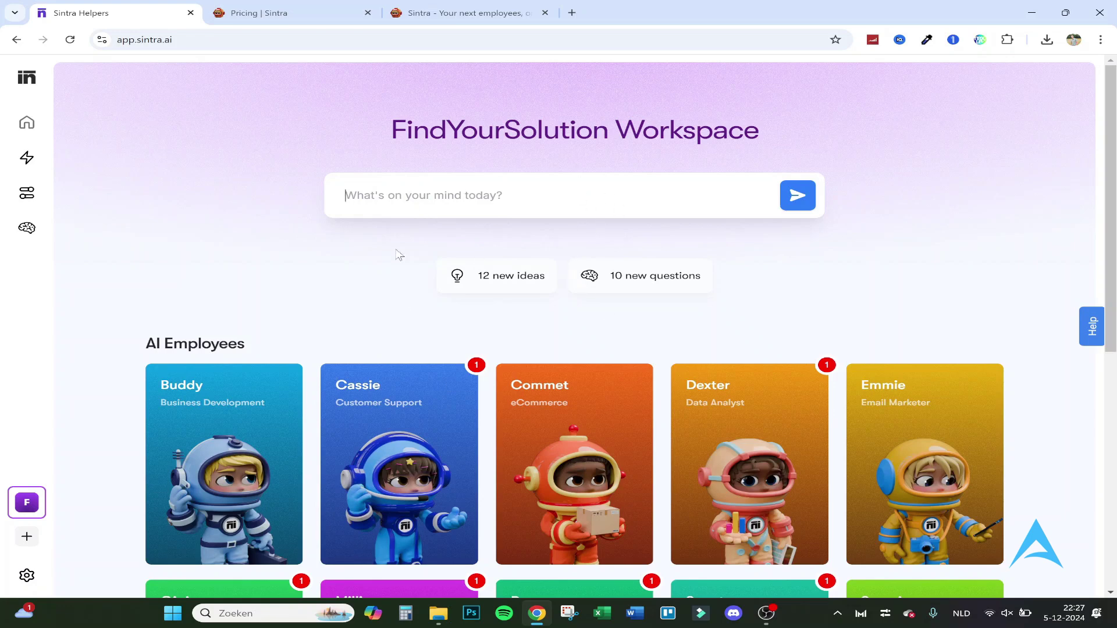
pyautogui.click(475, 195)
# Open Brain AI and look through its integrations and filled knowledge snippets.
pyautogui.click(26, 226)
pyautogui.scroll(-4, 335, 455)
pyautogui.scroll(-3, 336, 455)
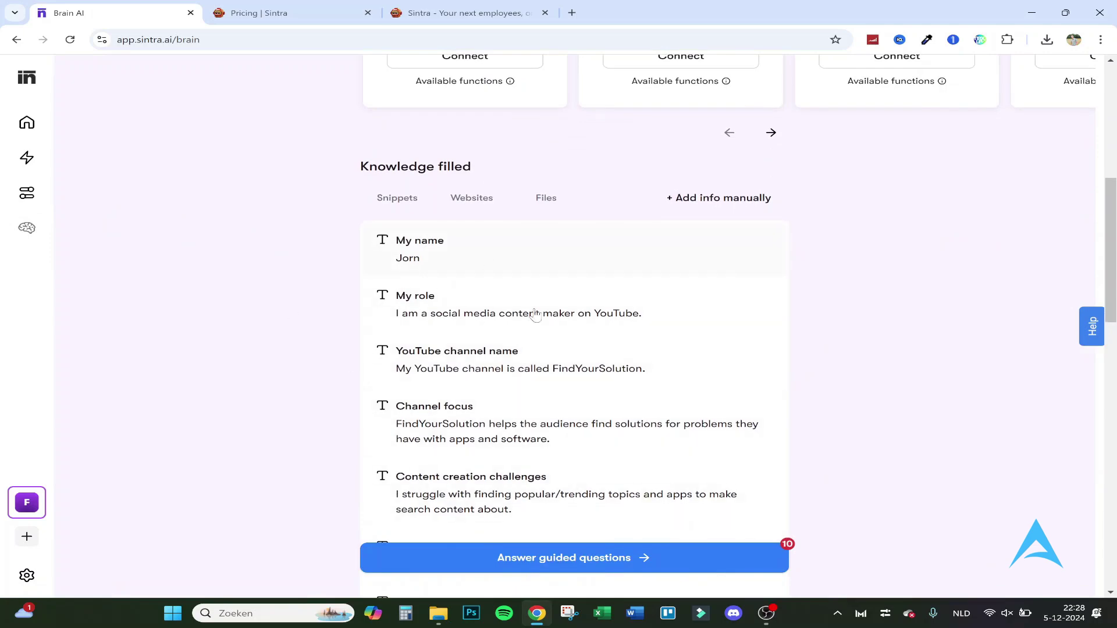
pyautogui.scroll(5, 376, 225)
pyautogui.scroll(-2, 376, 225)
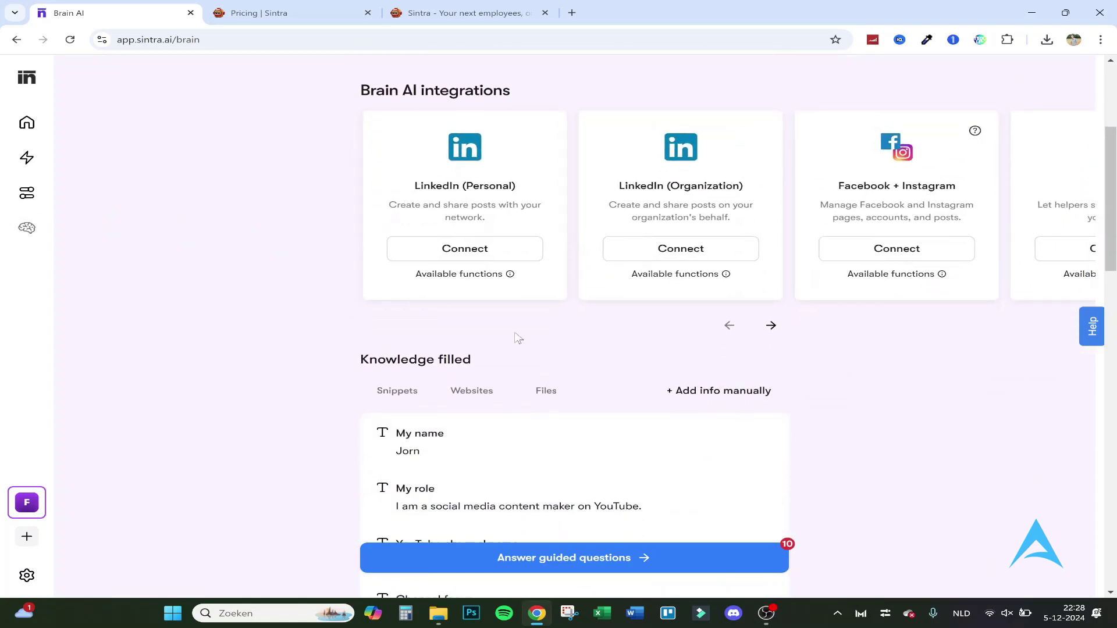
pyautogui.scroll(3, 428, 354)
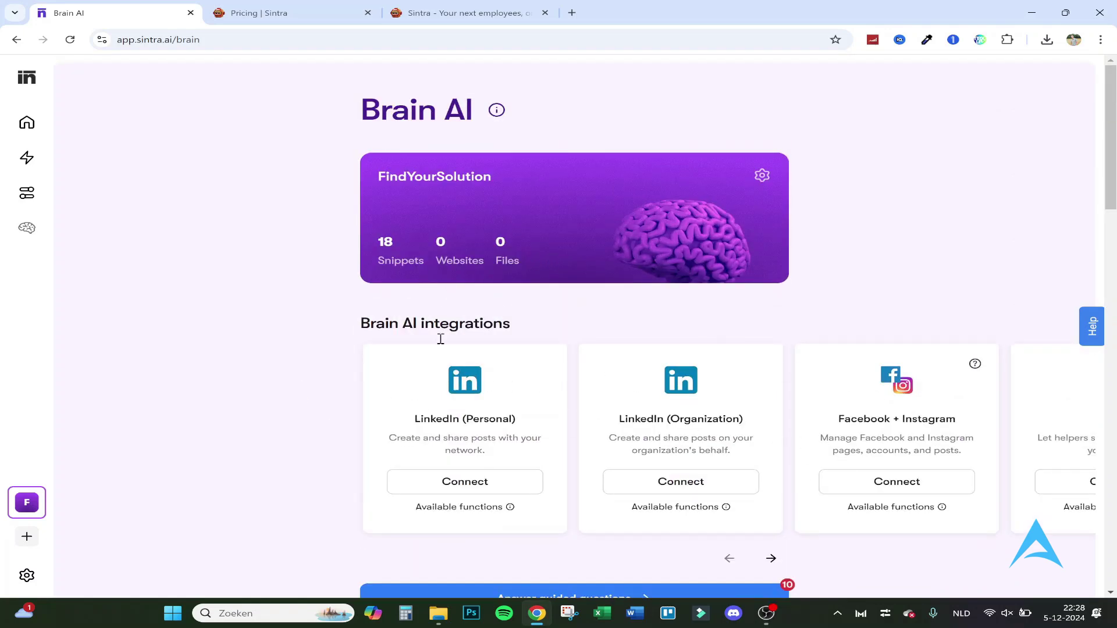
# Browse through the row of available Brain AI integrations and back towards the first ones.
pyautogui.hscroll(10, 669, 399)
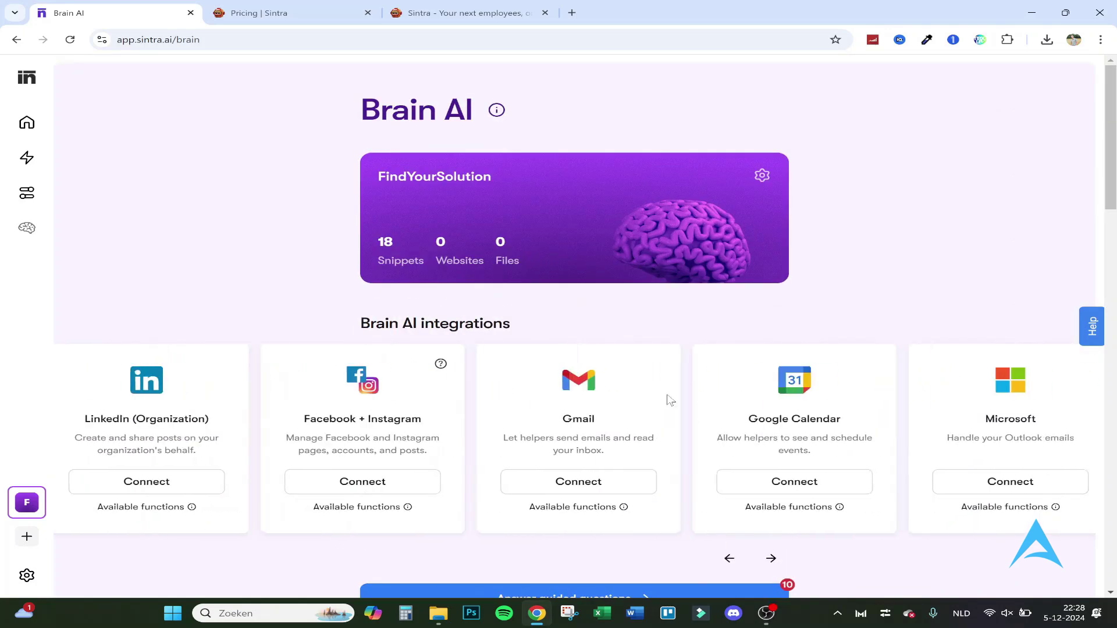
pyautogui.hscroll(4, 581, 419)
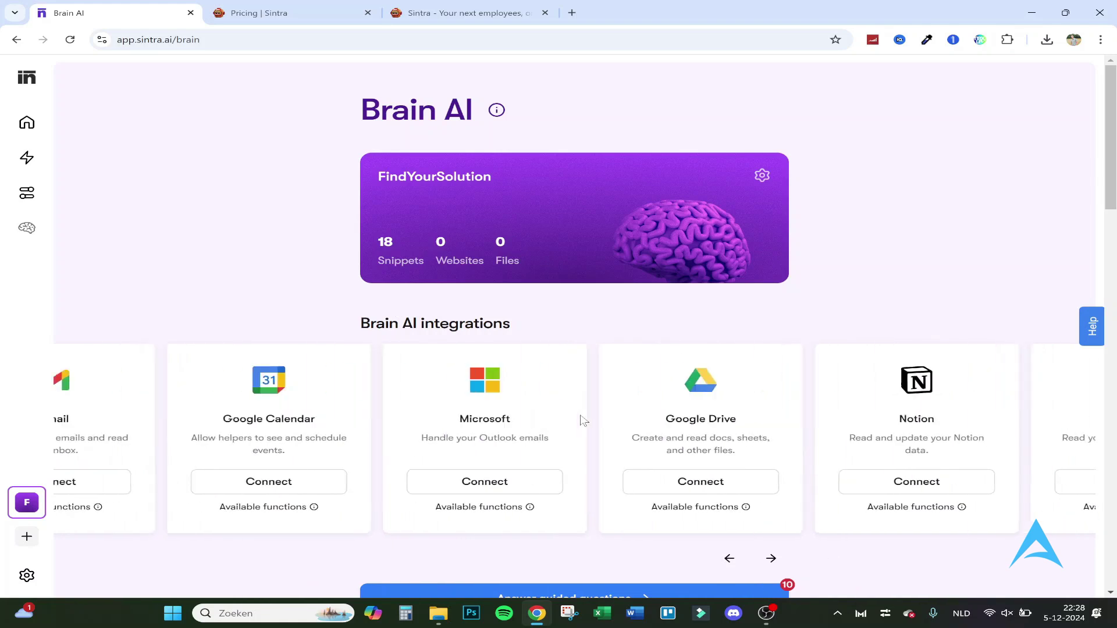
pyautogui.hscroll(-9, 581, 419)
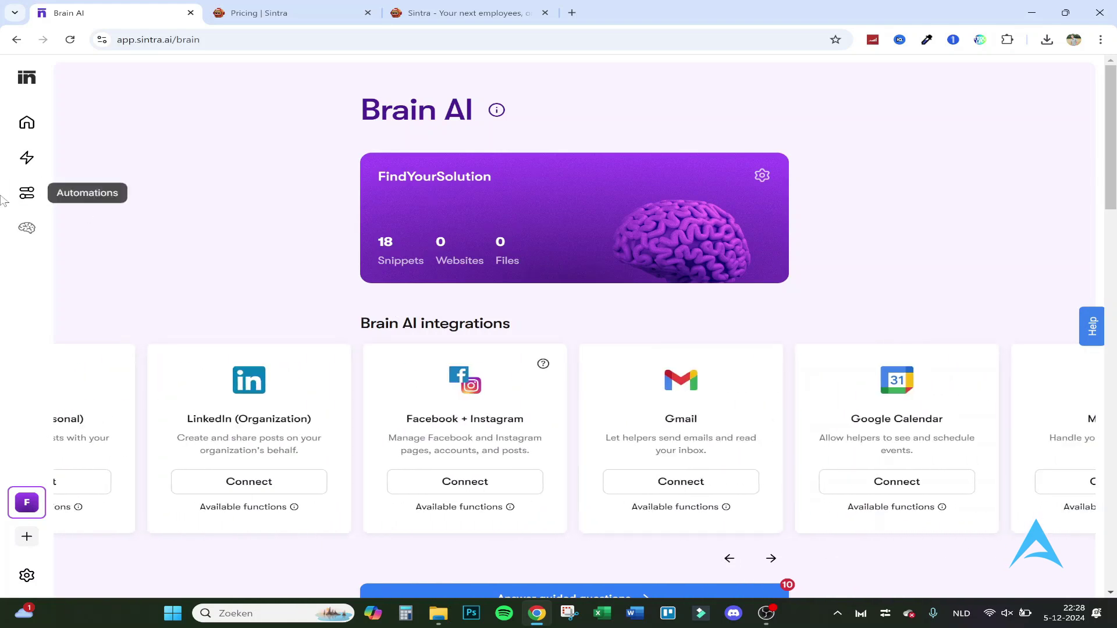
# Look over the available automations, go back to the helpers and return to the Sintra X pricing page.
pyautogui.click(17, 202)
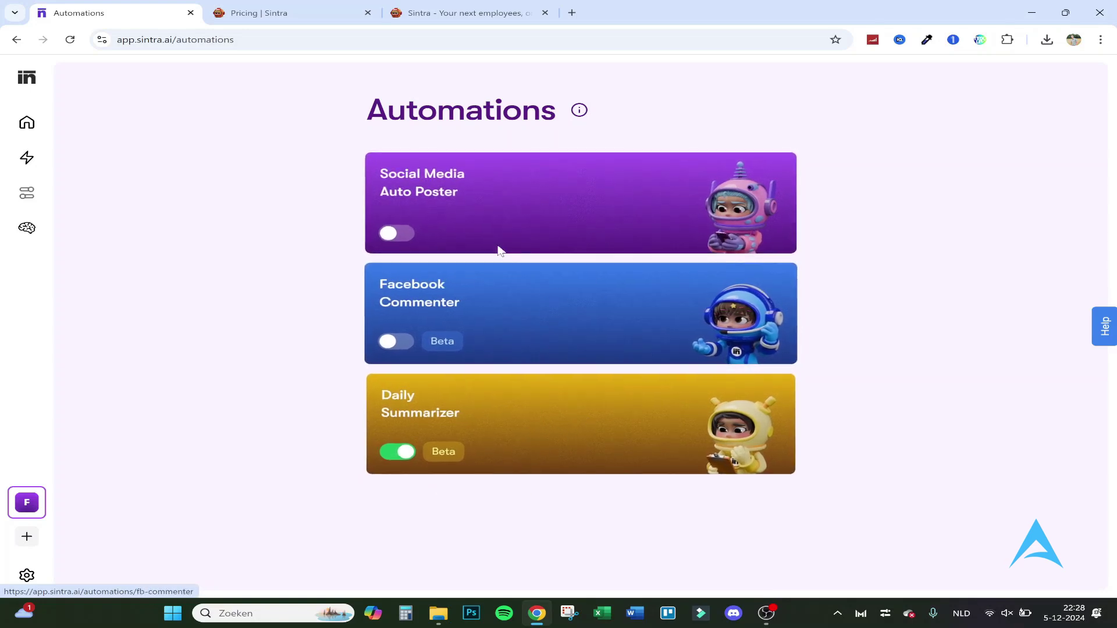
pyautogui.hotkey('alt', 'Left')
pyautogui.click(228, 6)
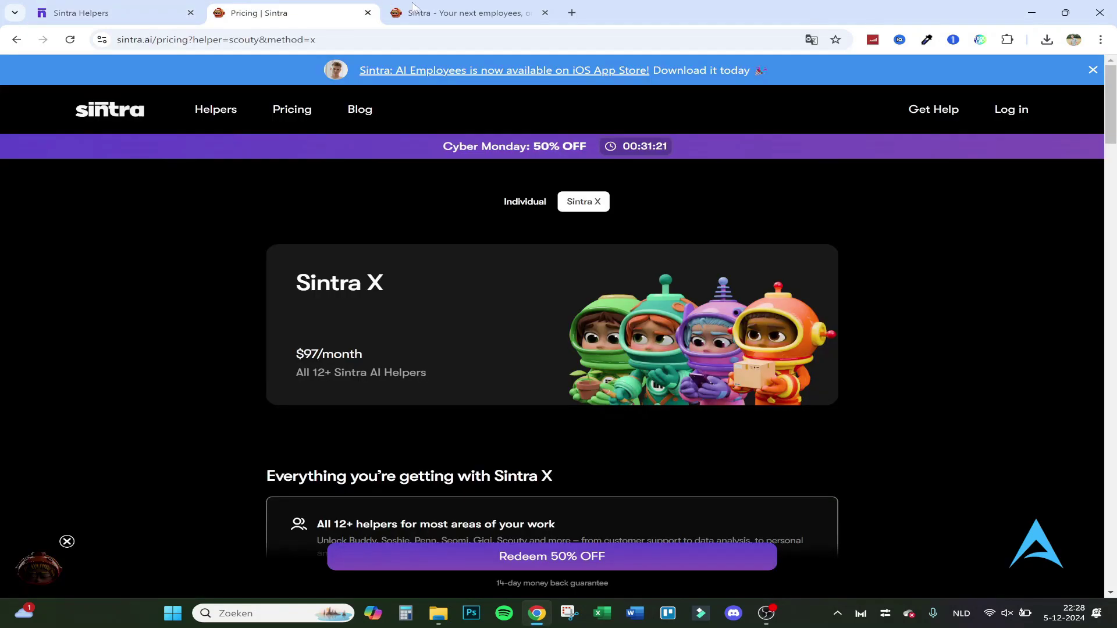
pyautogui.click(431, 6)
pyautogui.click(262, 12)
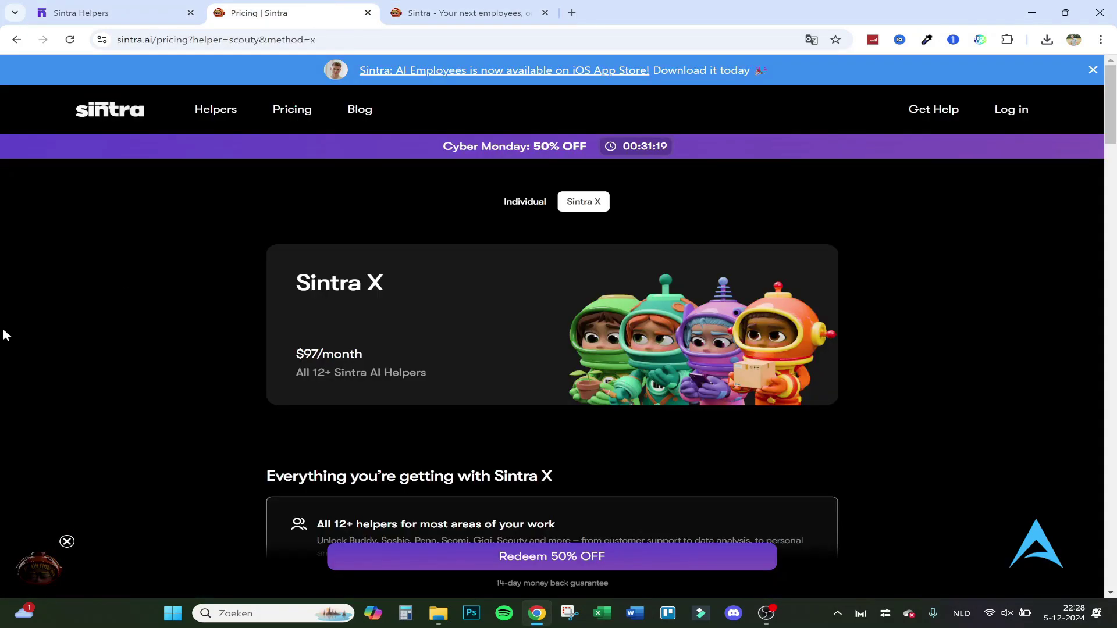